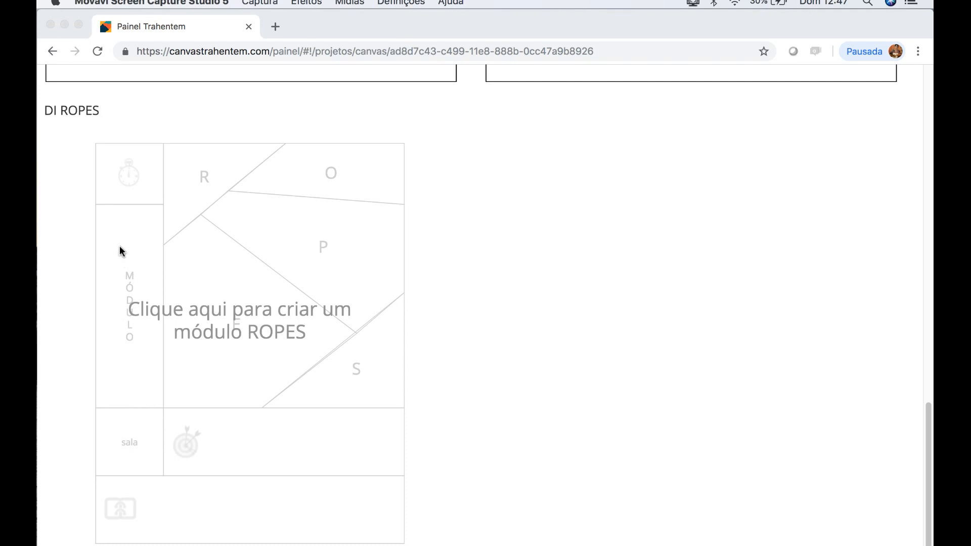
# Create a ROPES module with a light pink note titled "Módulo 1", linked to Conhec. 1 and Conhec. 2 of Tarefa 1.
pyautogui.click(120, 248)
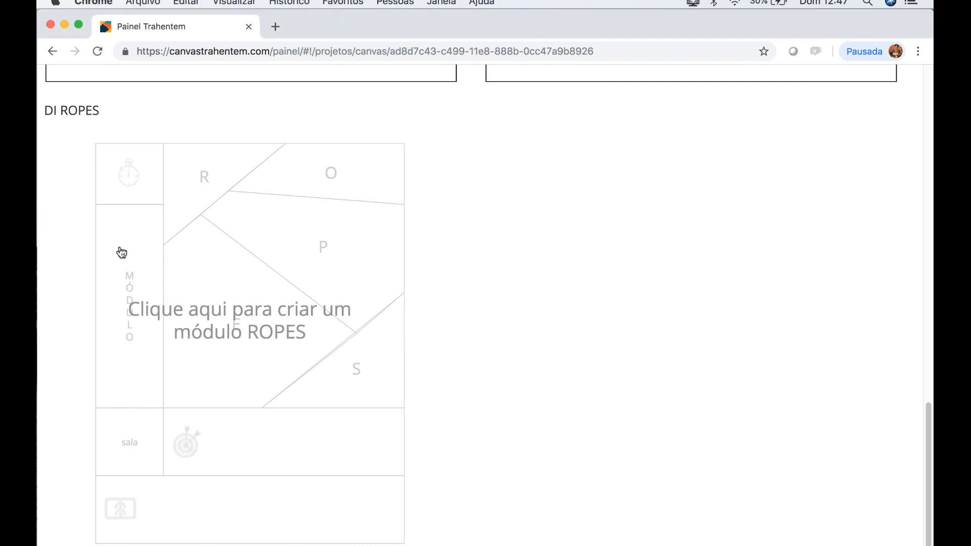
pyautogui.click(120, 249)
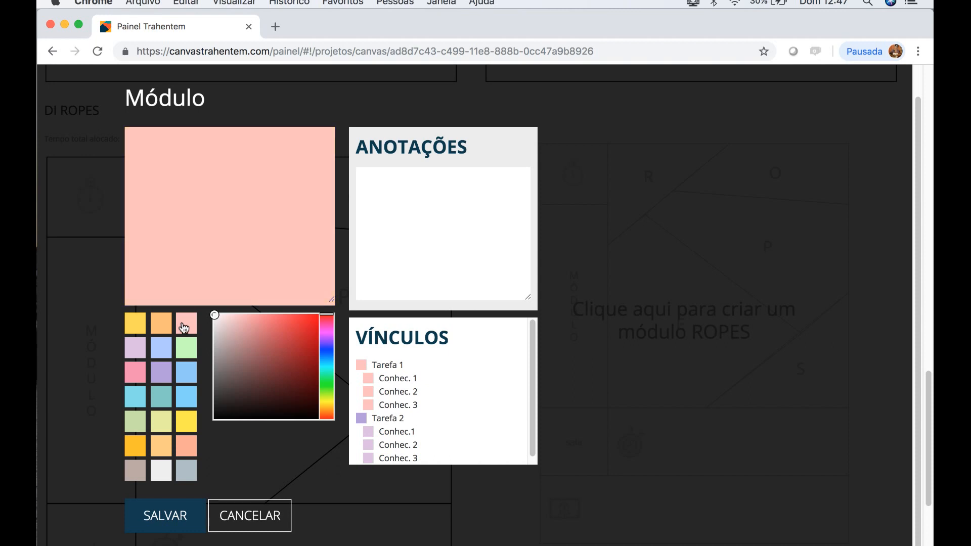
pyautogui.click(209, 199)
pyautogui.write('Módulo 1')
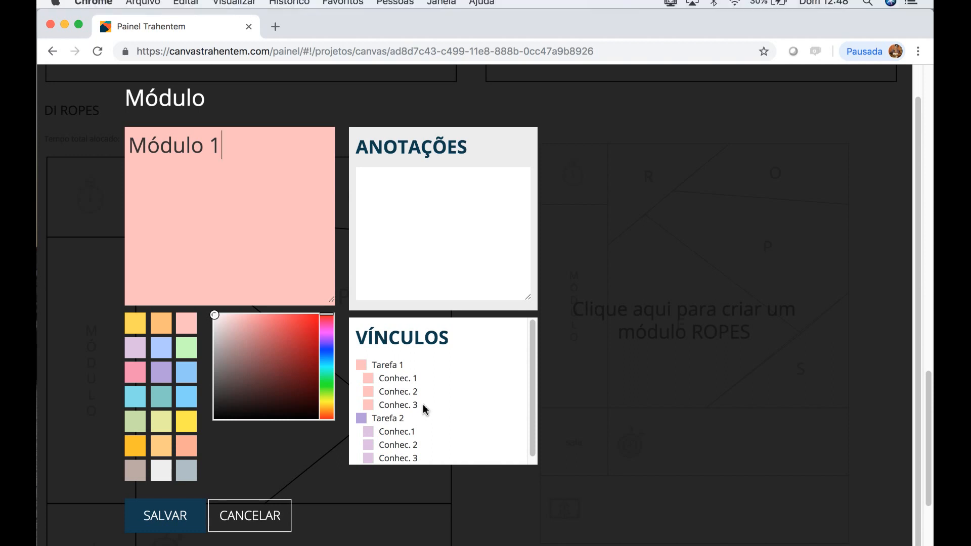
pyautogui.click(368, 379)
pyautogui.click(369, 392)
pyautogui.click(153, 517)
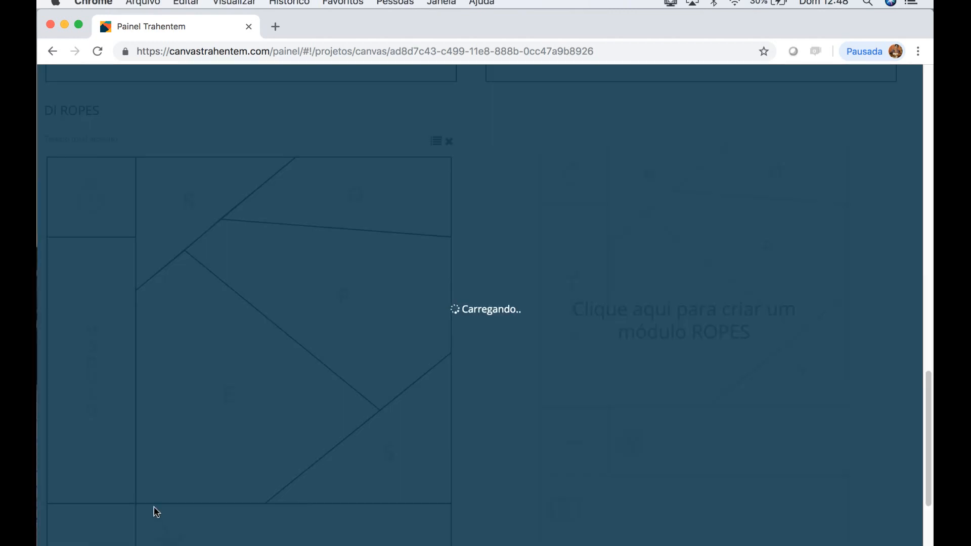
# Add a light pink objective note reading "Ação, condição e critério" and place it beside the target symbol.
pyautogui.scroll(-3, 199, 403)
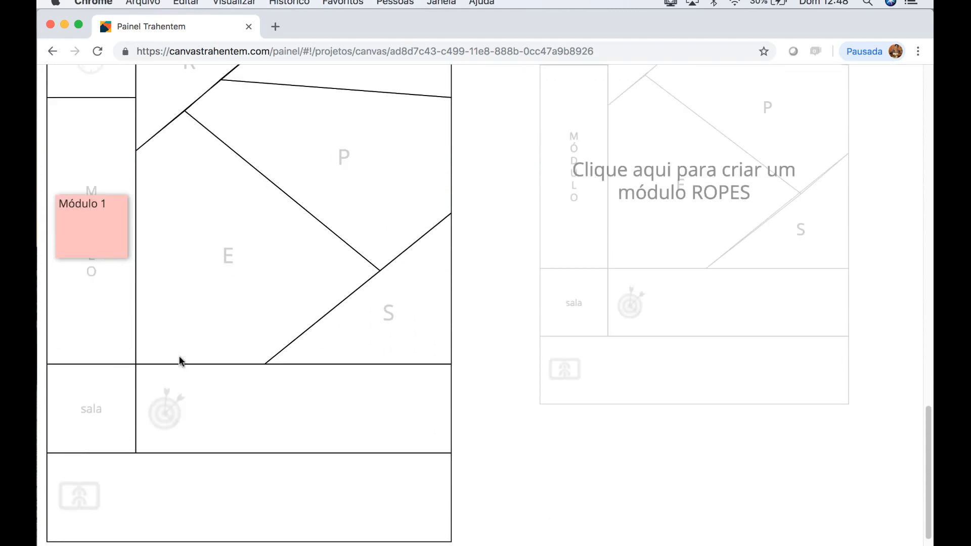
pyautogui.click(211, 407)
pyautogui.click(186, 324)
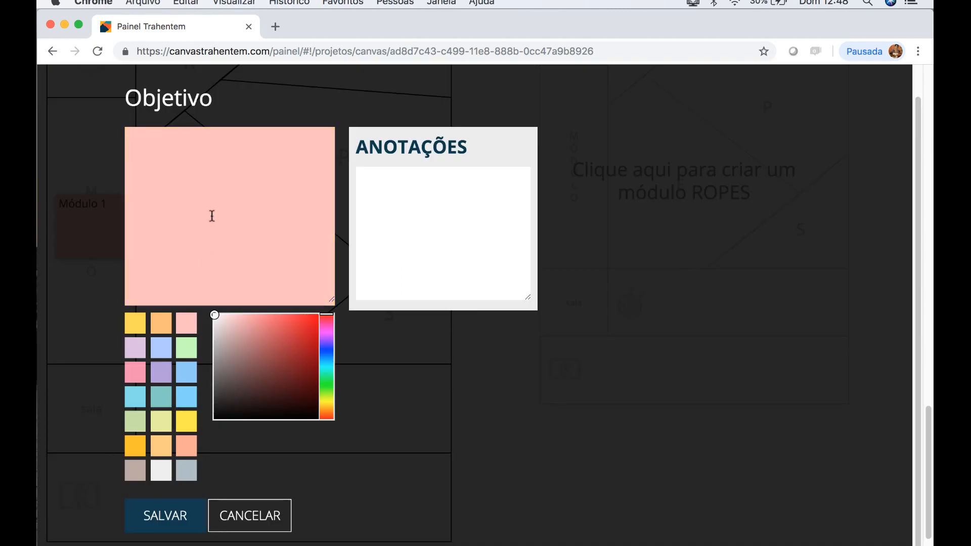
pyautogui.write('Ação,m c')
pyautogui.press('BackSpace')
pyautogui.press('BackSpace')
pyautogui.press('BackSpace')
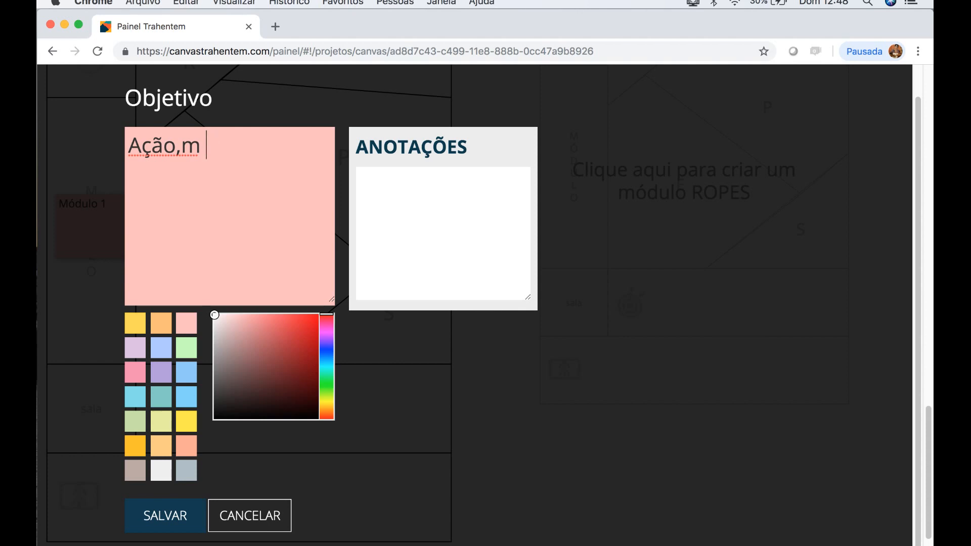
pyautogui.write('condi')
pyautogui.write('ção e c')
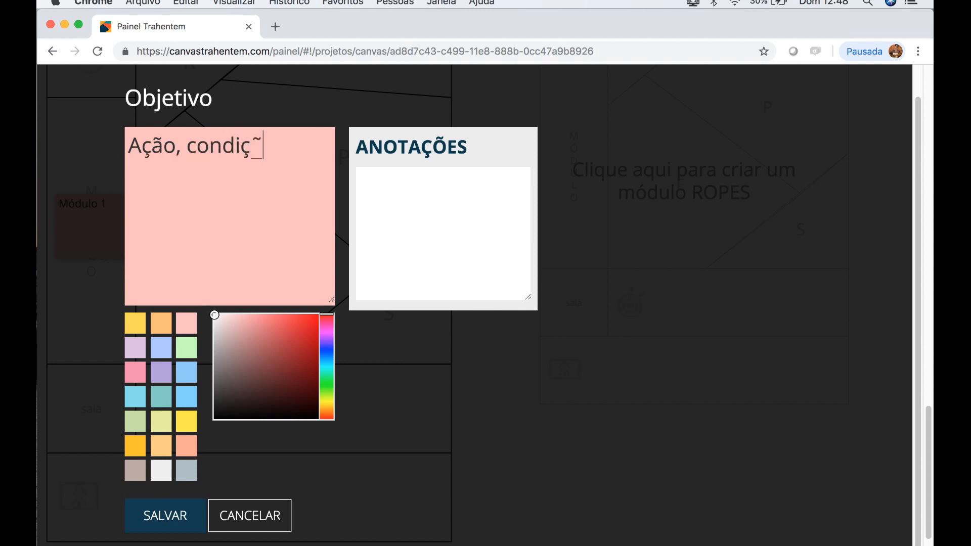
pyautogui.write('ritério')
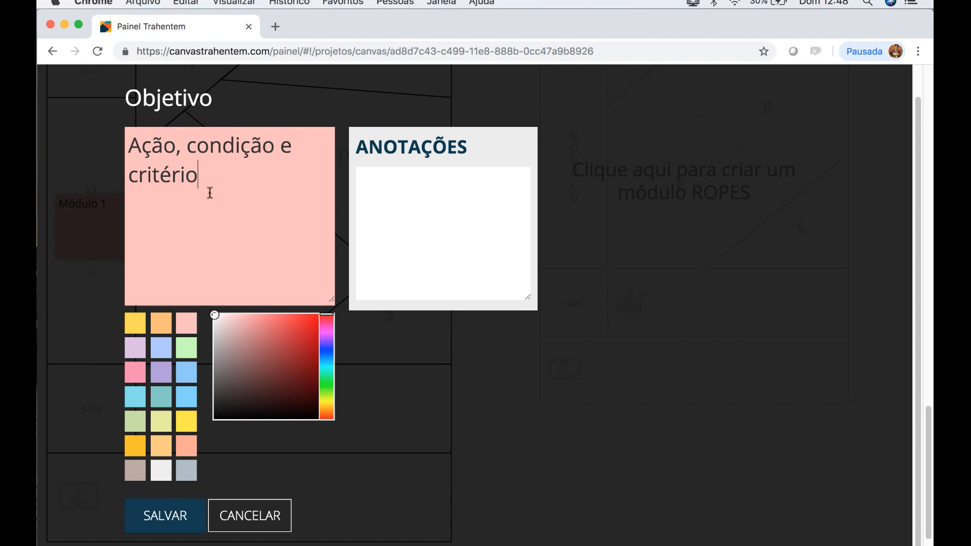
pyautogui.click(154, 529)
pyautogui.moveTo(233, 460); pyautogui.dragTo(231, 427)
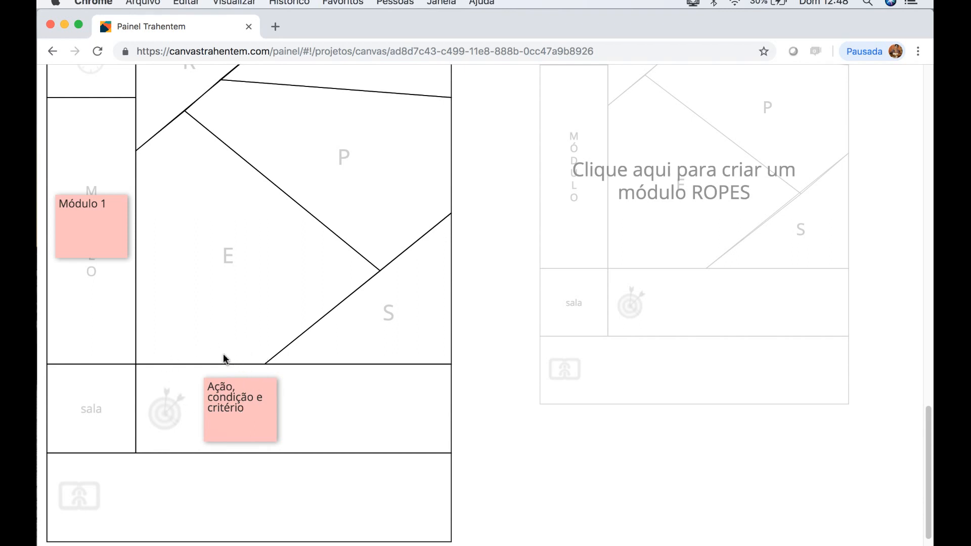
# Add a light pink note setting the module's time to 90 minutes.
pyautogui.scroll(4, 289, 388)
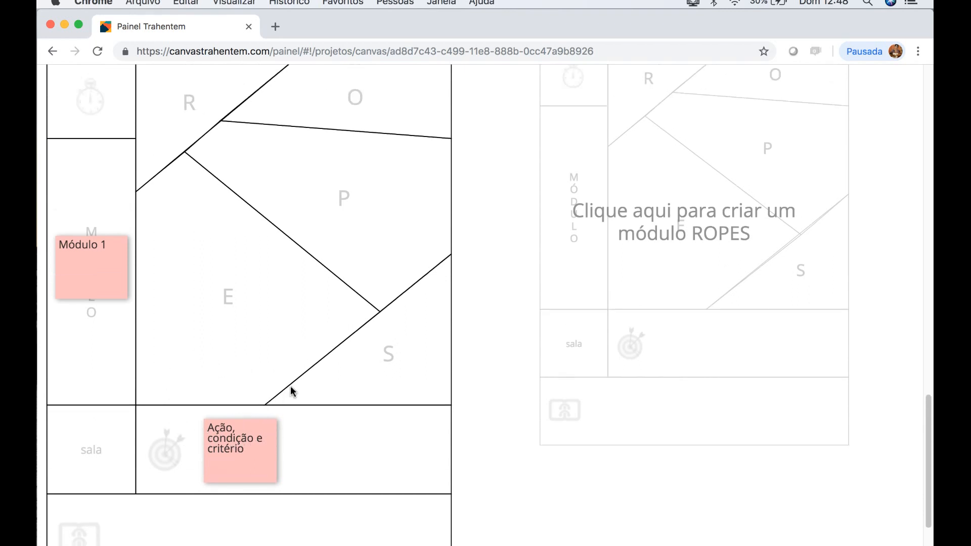
pyautogui.scroll(1, 291, 387)
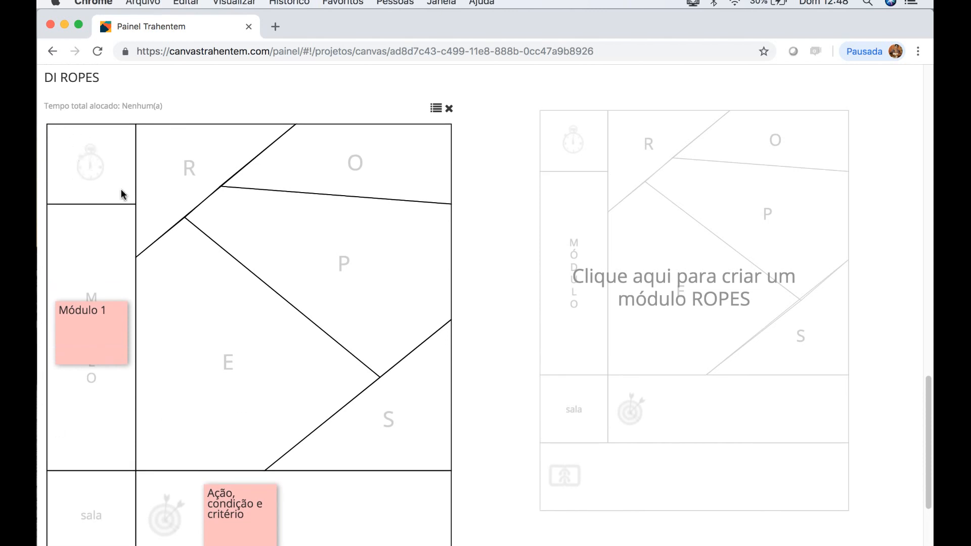
pyautogui.click(80, 159)
pyautogui.click(185, 332)
pyautogui.click(162, 180)
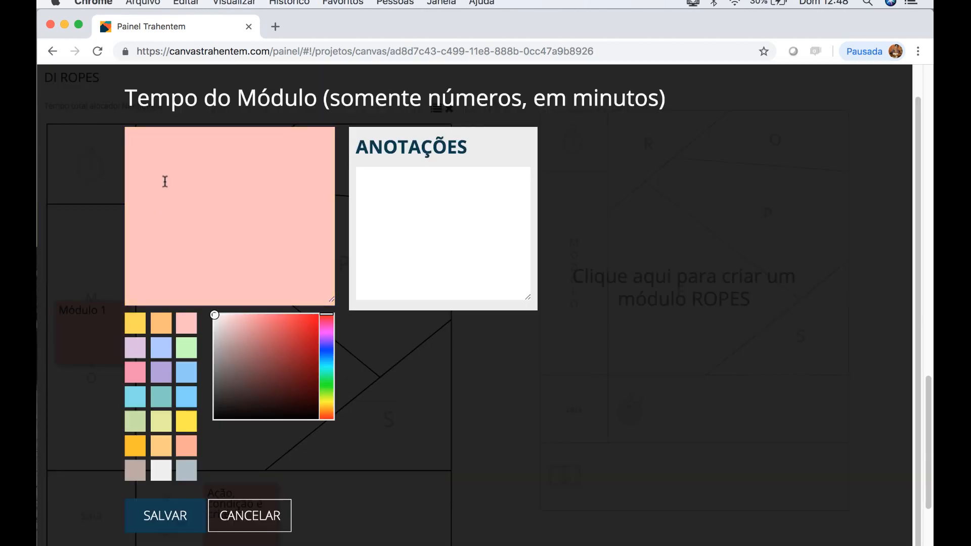
pyautogui.write('90')
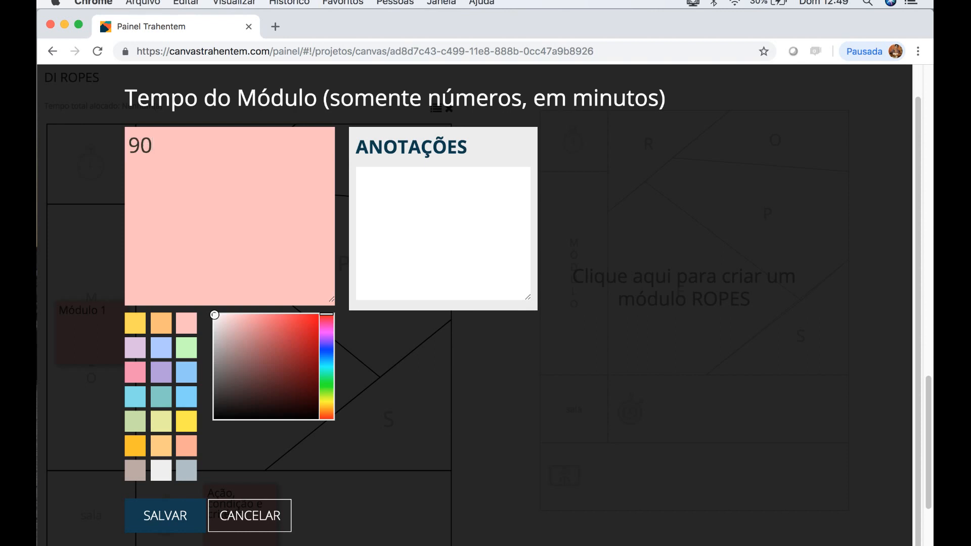
pyautogui.click(166, 517)
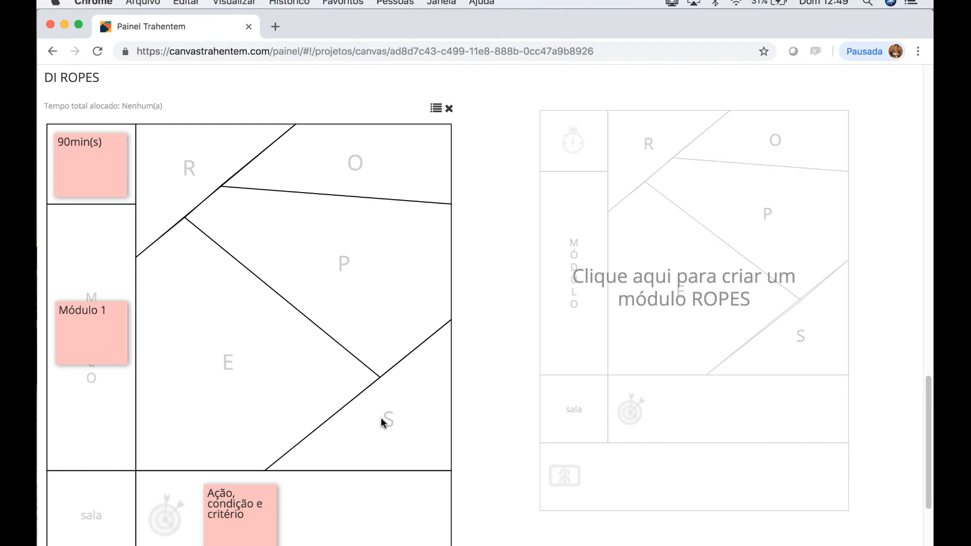
# Start a review note in the module's R area and choose Discussão as its instructional technique.
pyautogui.click(172, 155)
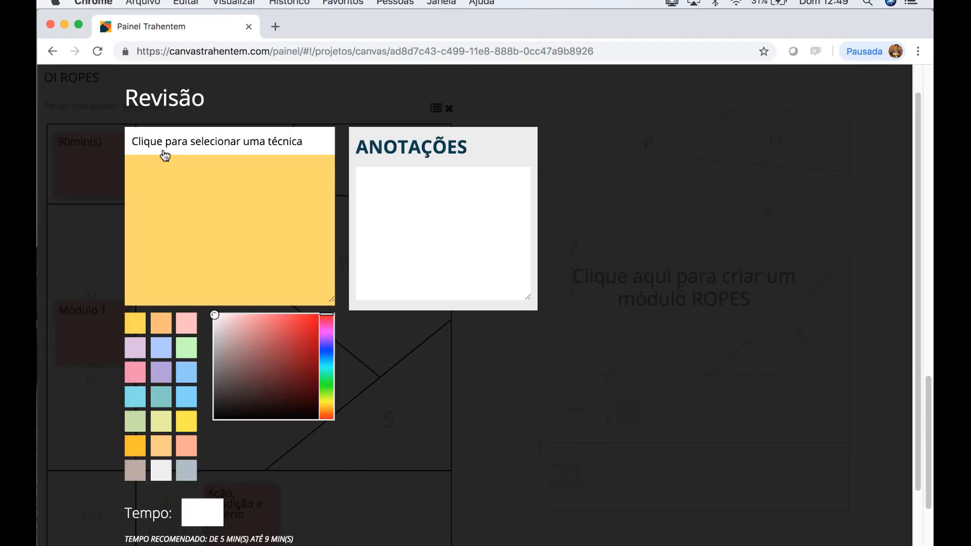
pyautogui.click(307, 152)
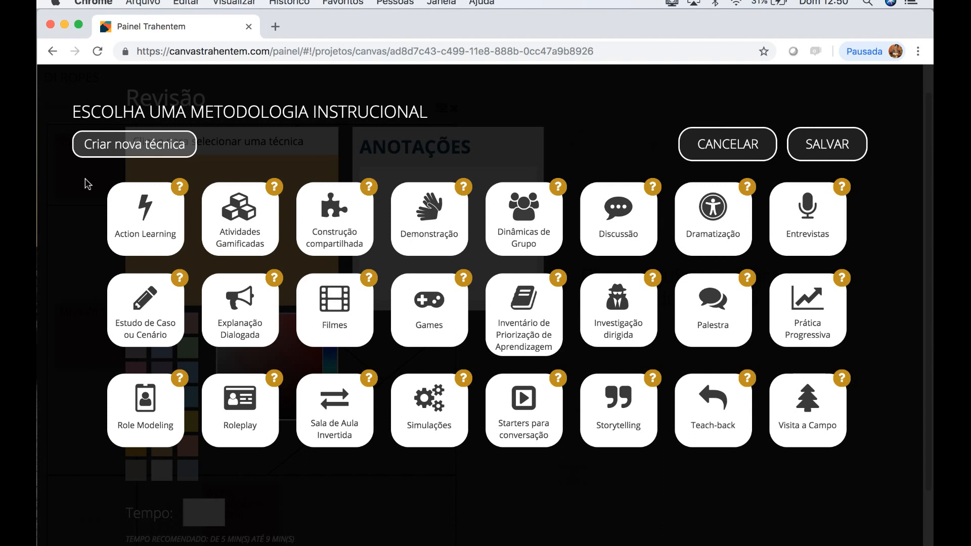
pyautogui.click(627, 224)
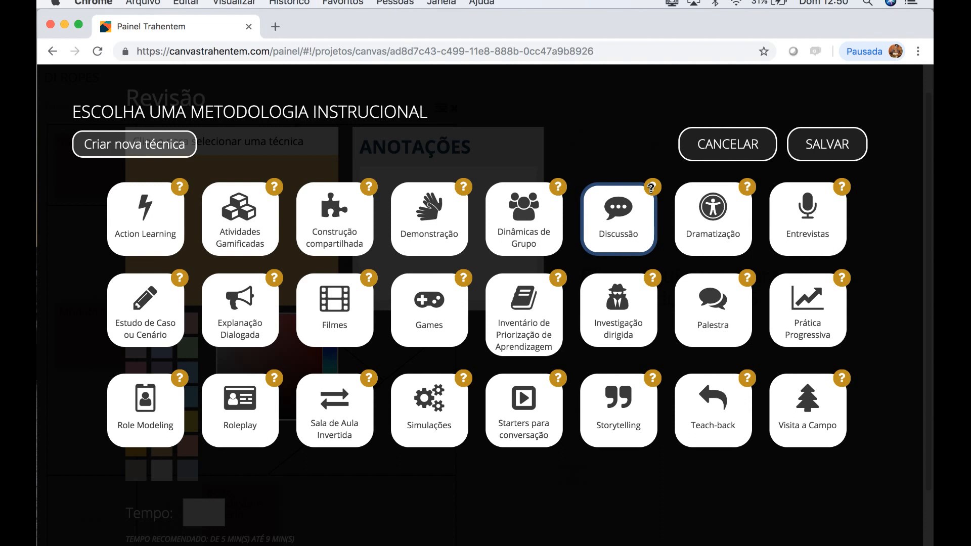
pyautogui.click(831, 151)
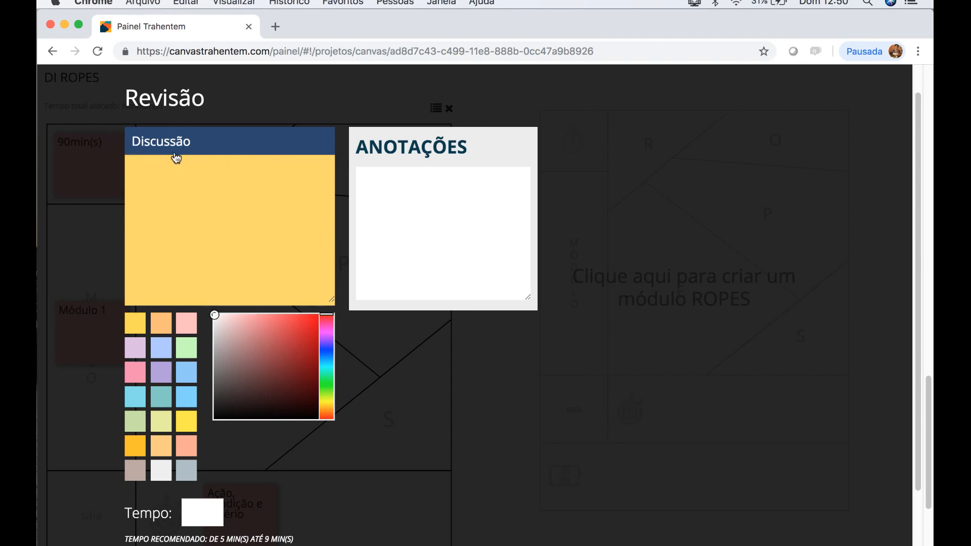
# Describe the review activity as "Investigar situações reais onde a falta de conhecimento foi um problema".
pyautogui.click(182, 184)
pyautogui.write("Investigar situa'es re")
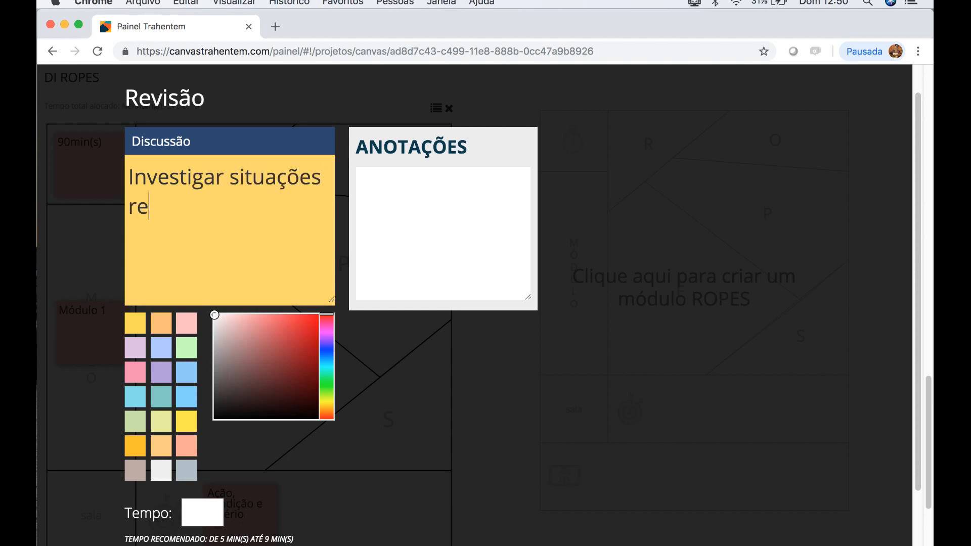
pyautogui.write('ais on')
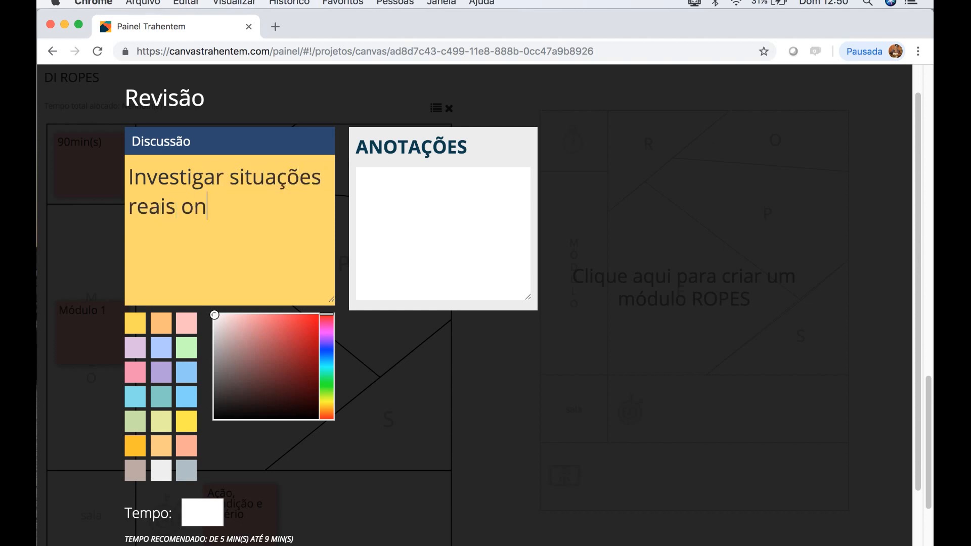
pyautogui.write('de a falt')
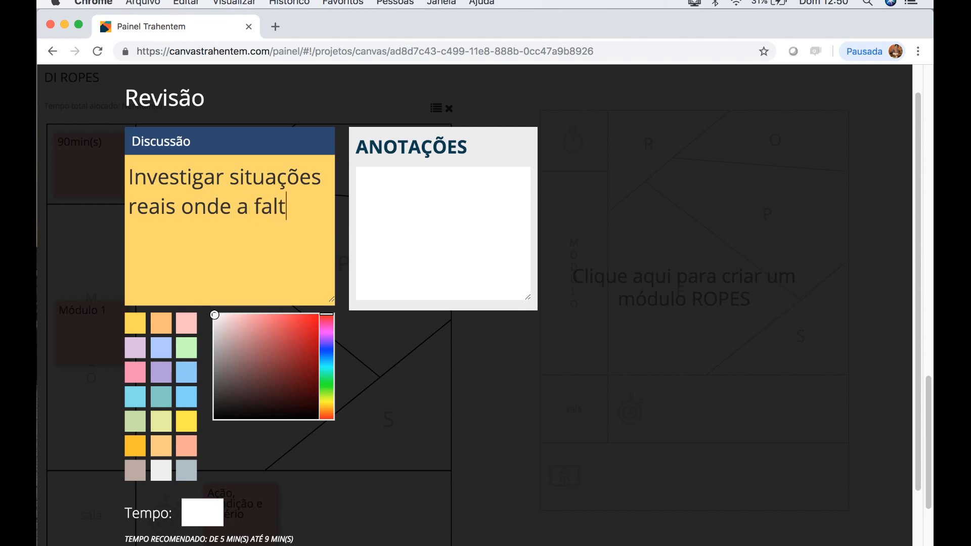
pyautogui.write('a de conheciment')
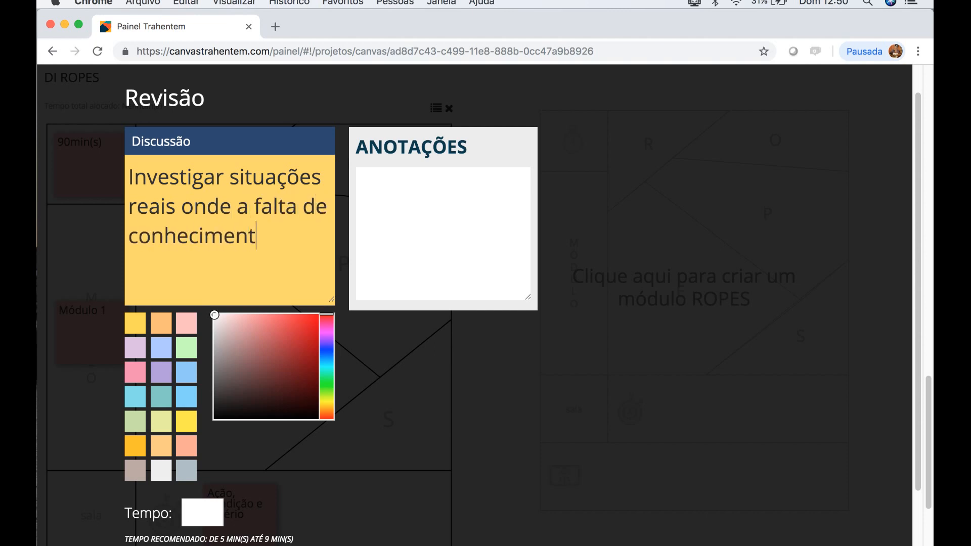
pyautogui.write('o foi um problema')
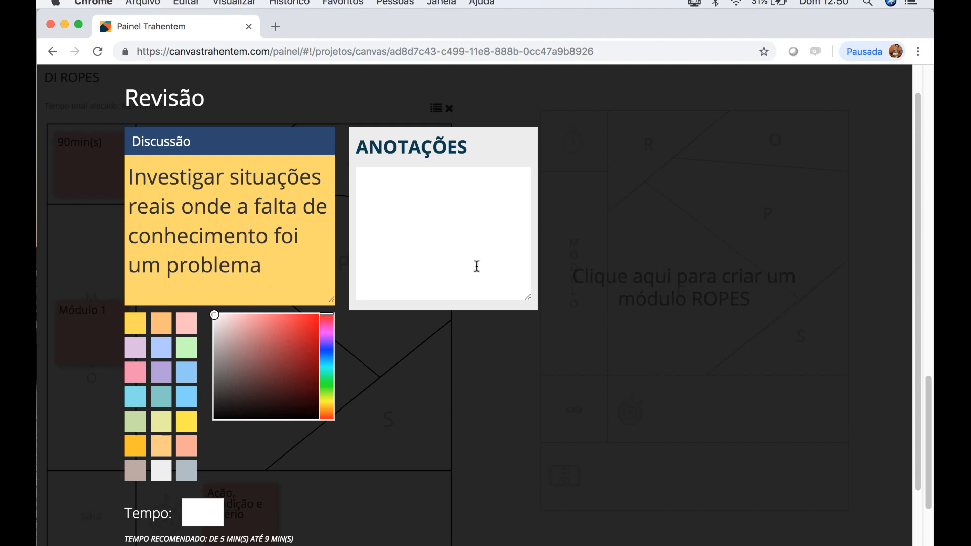
# Annotate the review with "O facilitador deverá dividir os participantes em grupo, oferecer perguntas para que discutam possíveis situações e fazer o debriefing.....".
pyautogui.scroll(-3, 475, 273)
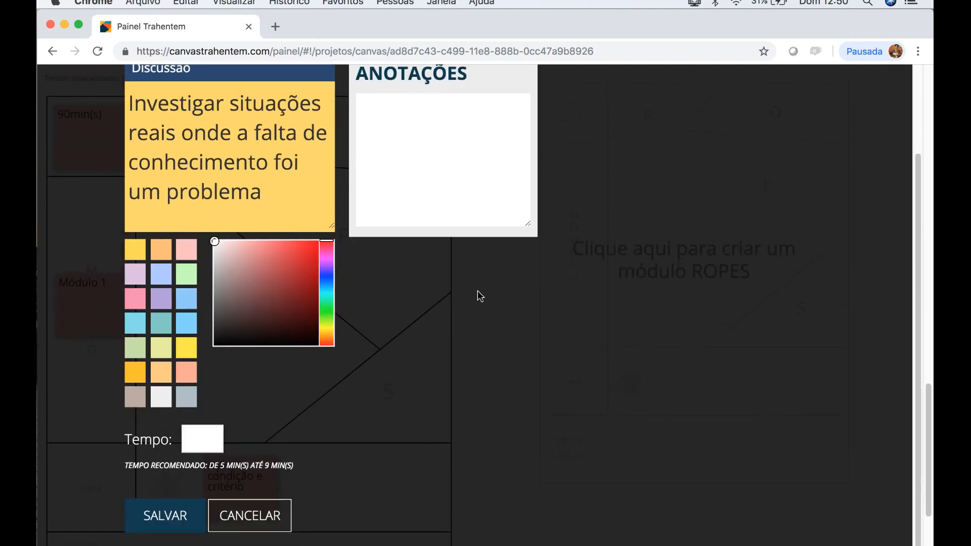
pyautogui.scroll(2, 471, 253)
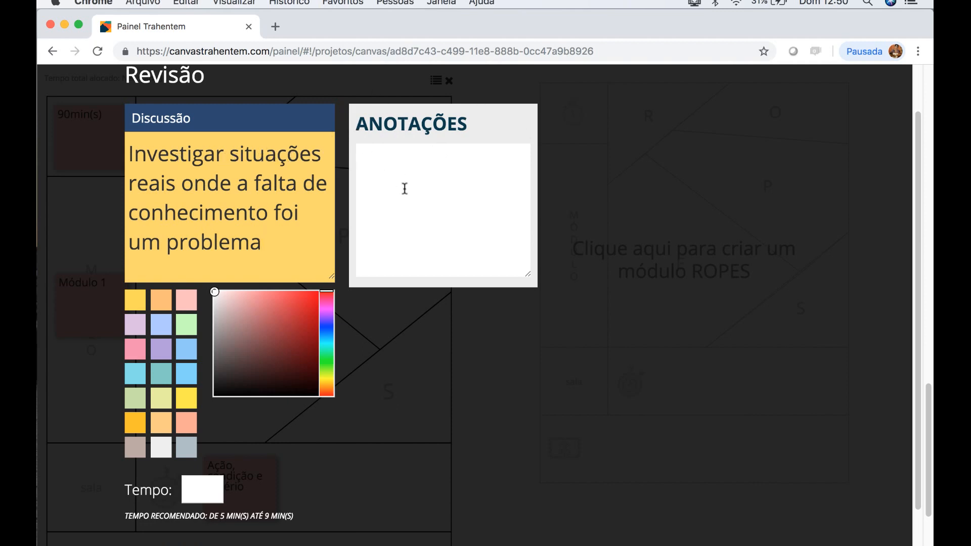
pyautogui.click(425, 165)
pyautogui.write('O facilitado')
pyautogui.press('BackSpace')
pyautogui.write('dor deverá divi')
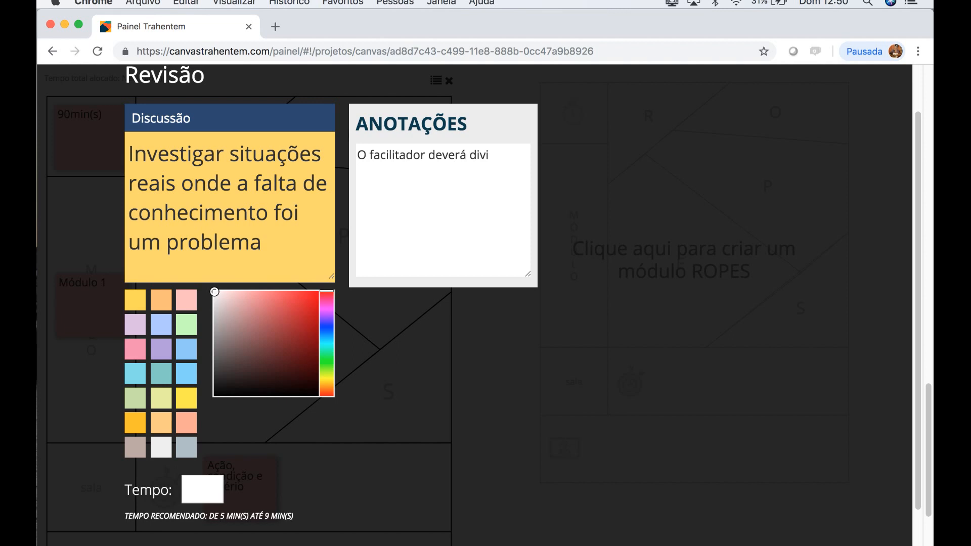
pyautogui.write('dir os participantes em grupo, oferec')
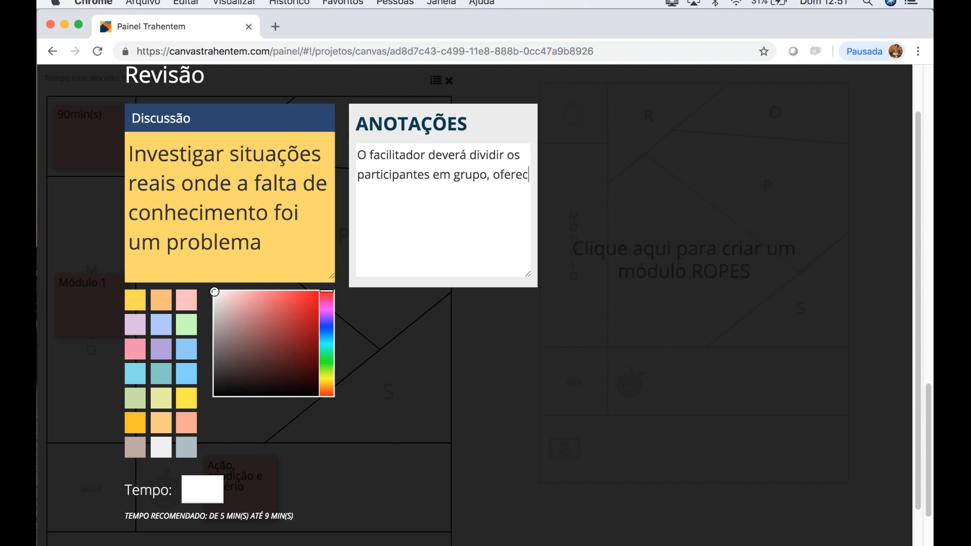
pyautogui.write('er perguntas pa')
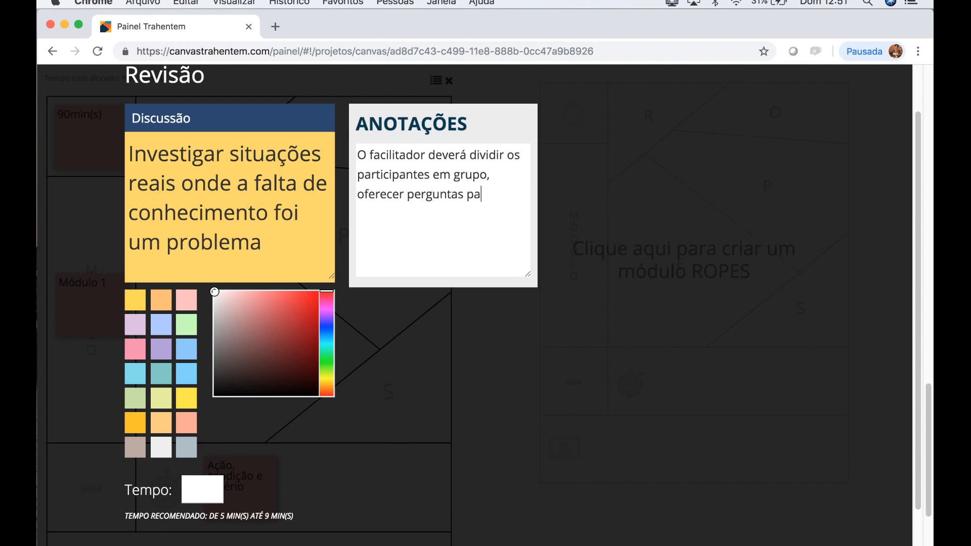
pyautogui.write('ra que discutam')
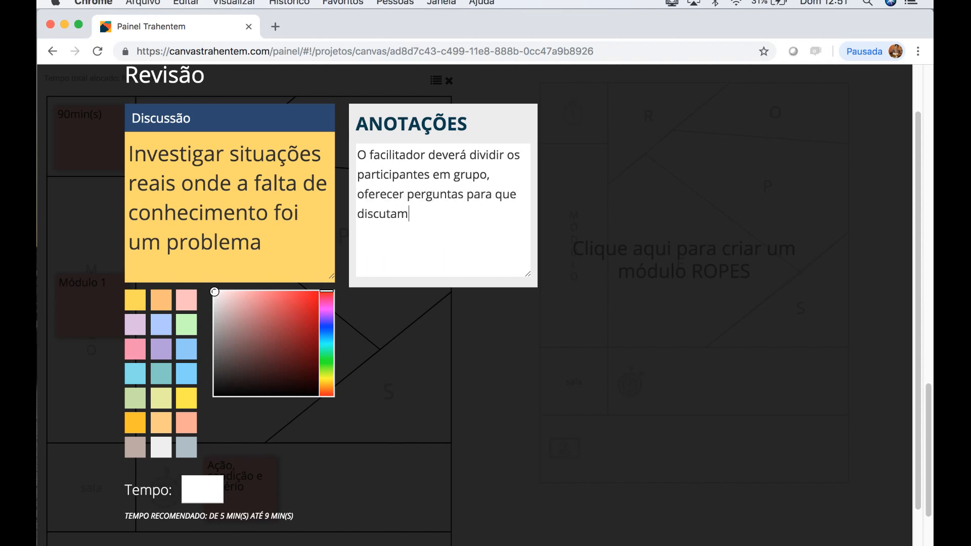
pyautogui.write(' possíveis situações e fa')
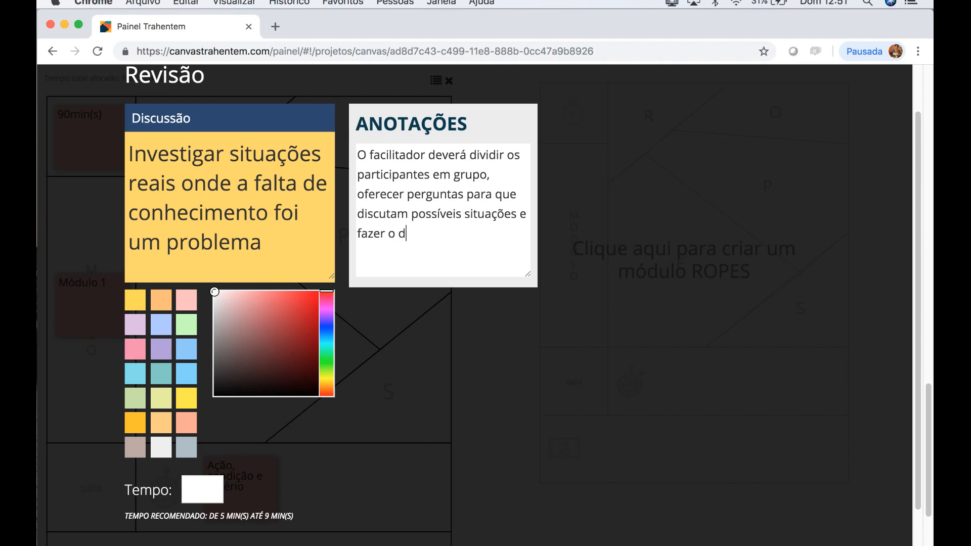
pyautogui.write('zer o debriefing.....')
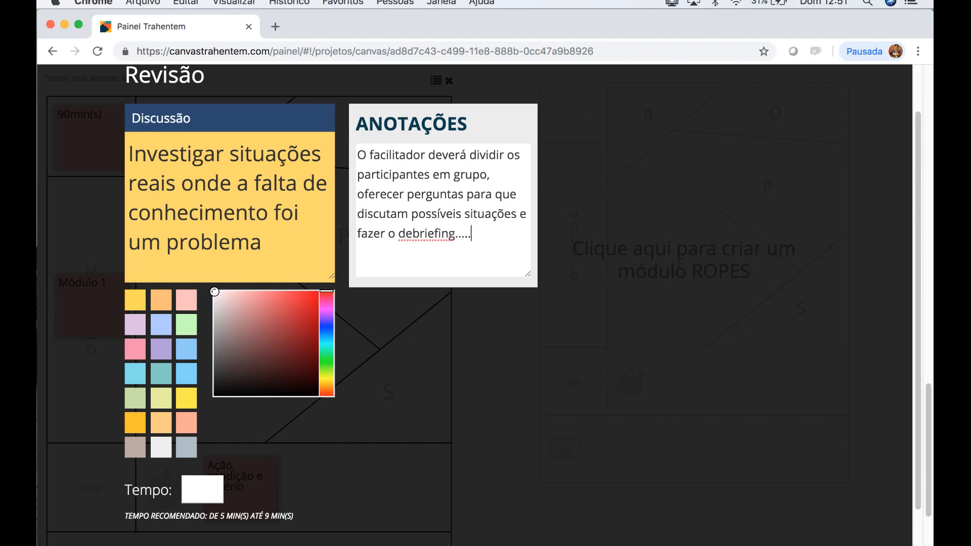
# Give the review note a time of 9 minutes and the light pink colour, and save it.
pyautogui.scroll(-2, 637, 237)
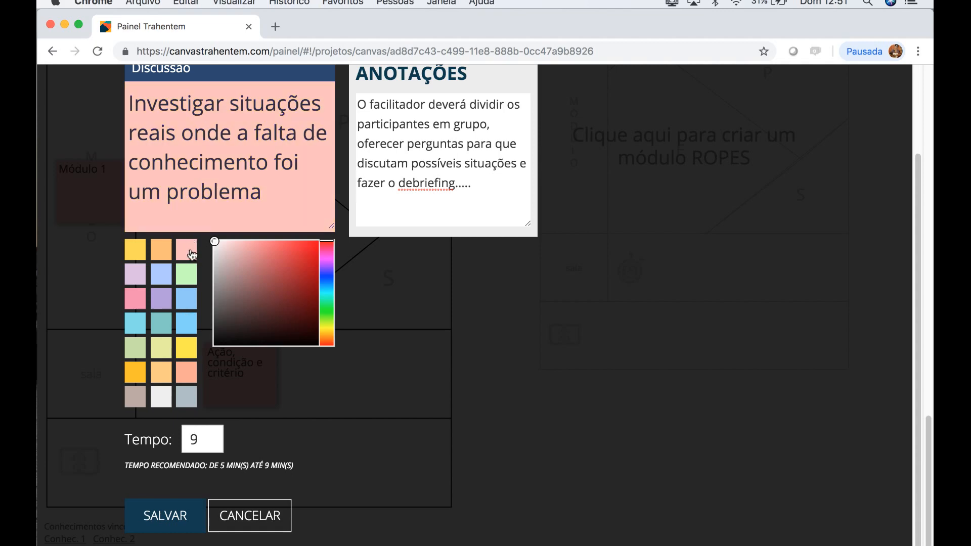
pyautogui.click(172, 525)
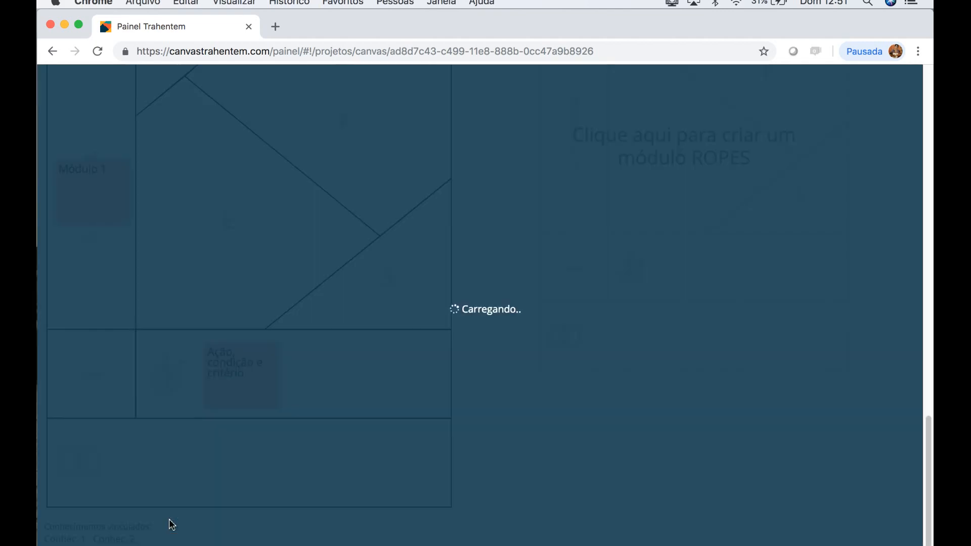
pyautogui.scroll(5, 462, 423)
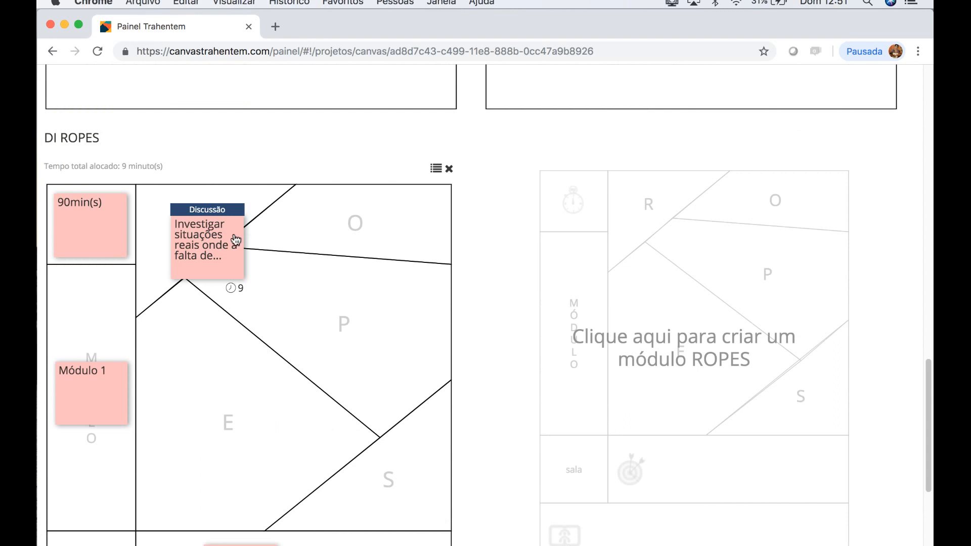
# Shift the Discussão note further into the R area and start an O-area note using the Explanação Dialogada technique.
pyautogui.moveTo(226, 237); pyautogui.dragTo(213, 231)
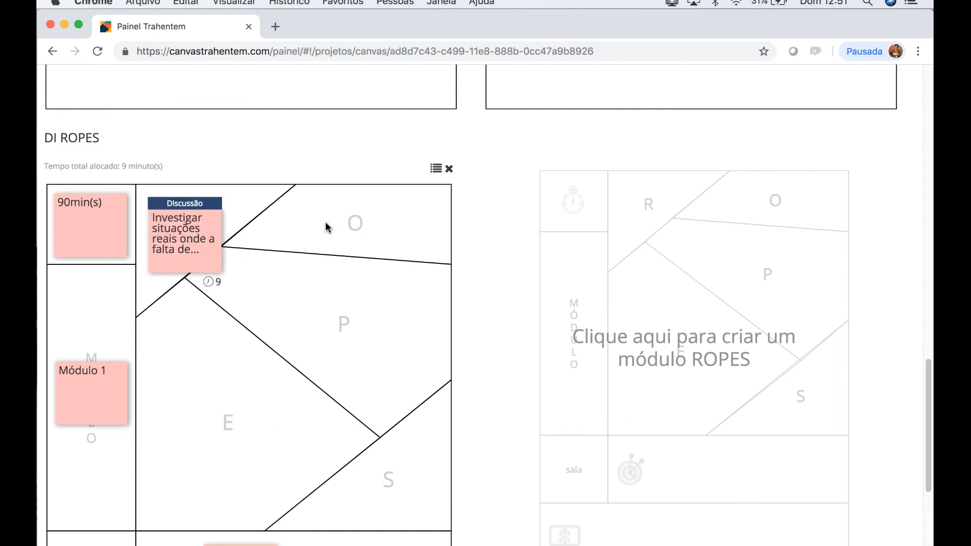
pyautogui.doubleClick(326, 228)
pyautogui.click(187, 251)
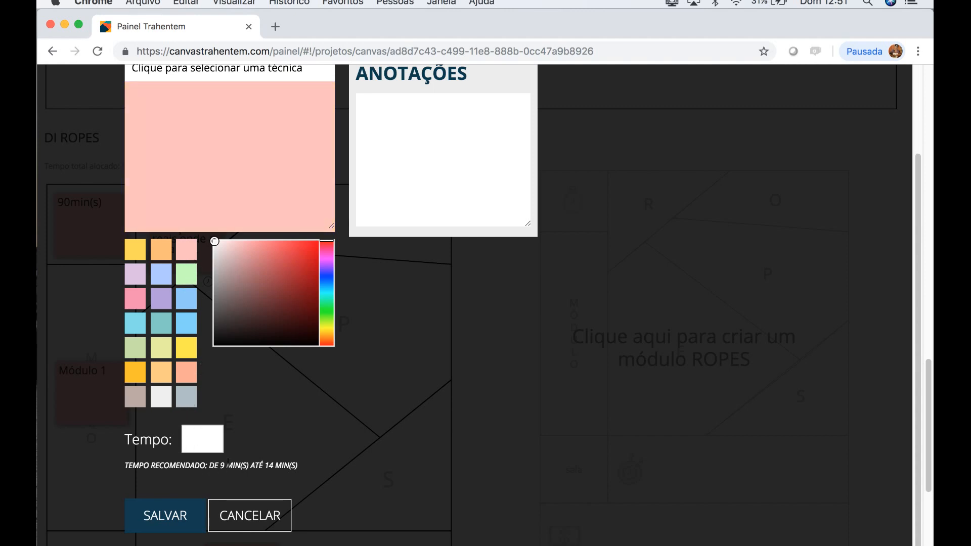
pyautogui.scroll(1, 297, 470)
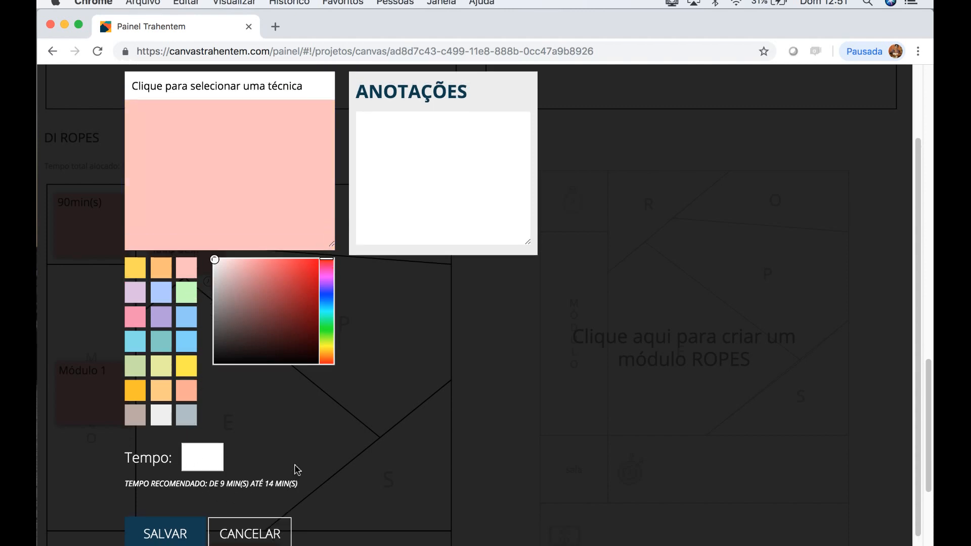
pyautogui.click(297, 98)
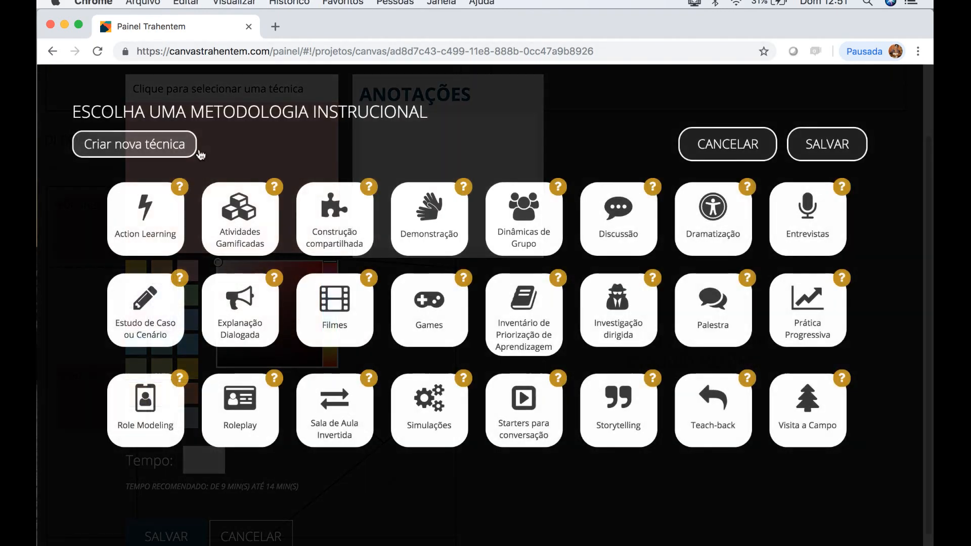
pyautogui.click(244, 313)
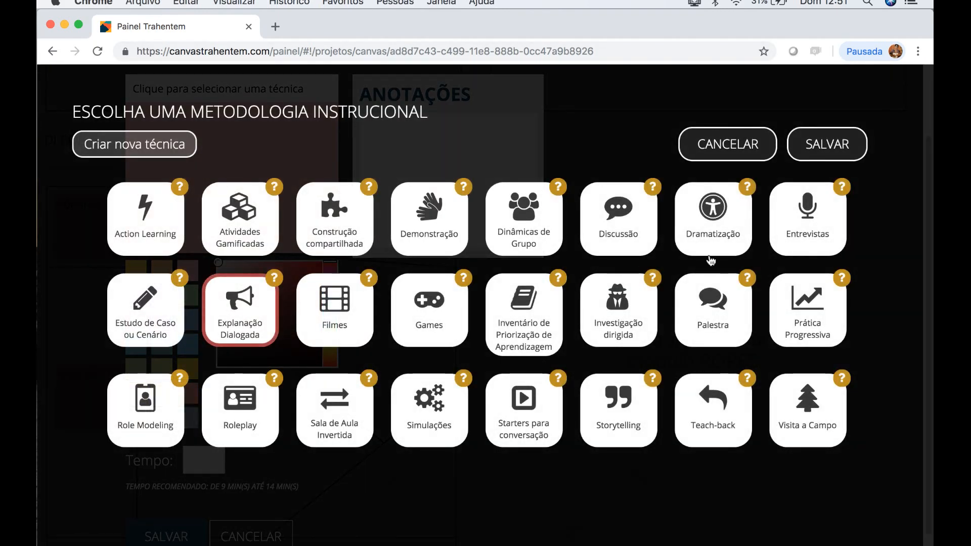
pyautogui.click(822, 154)
# Describe the O-area activity as "Explorar a relevância do aprendizado".
pyautogui.click(282, 159)
pyautogui.write('E')
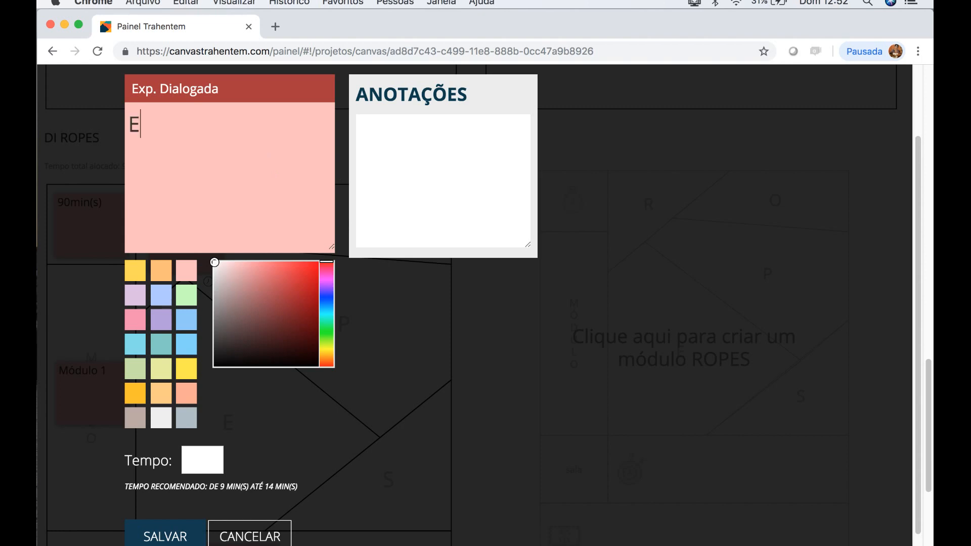
pyautogui.write('xplorar a rela')
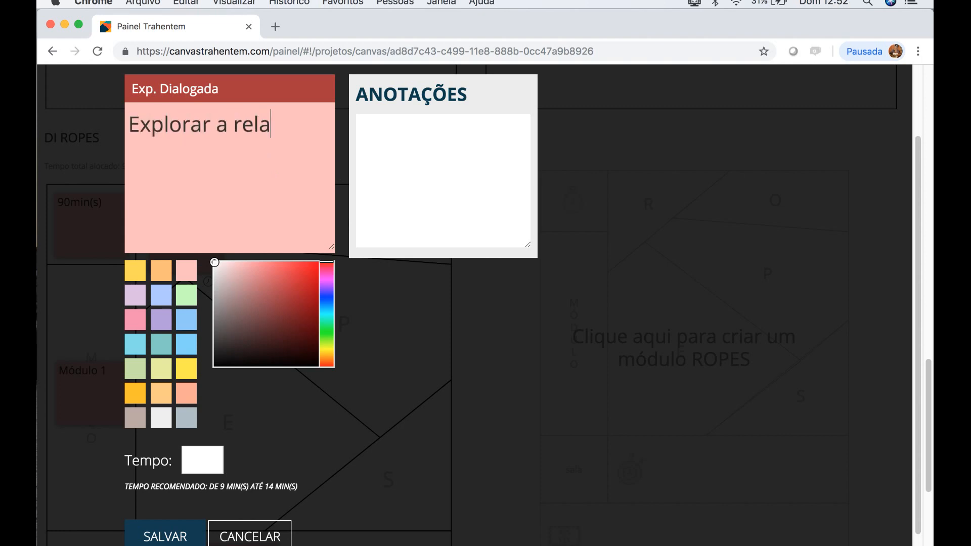
pyautogui.press('BackSpace')
pyautogui.write('evância do ')
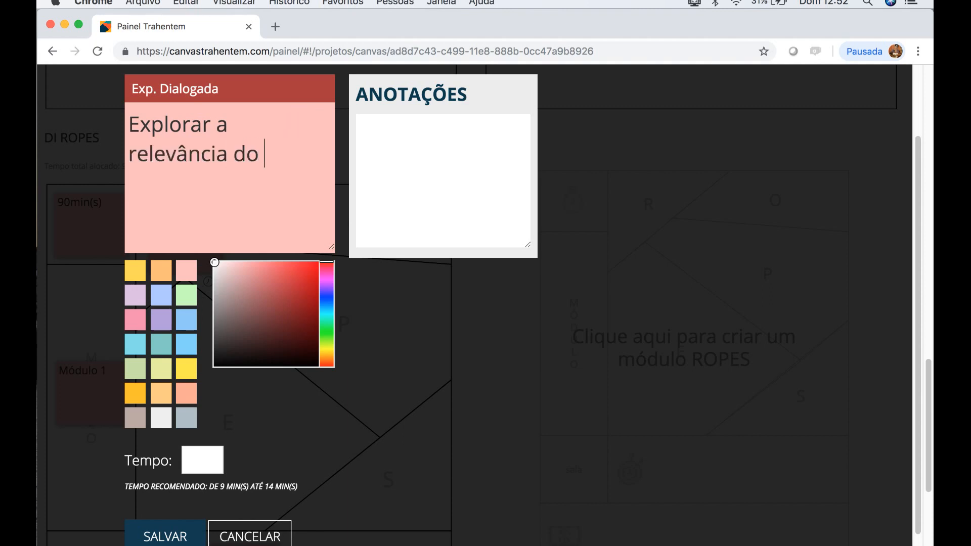
pyautogui.write('aprendizado')
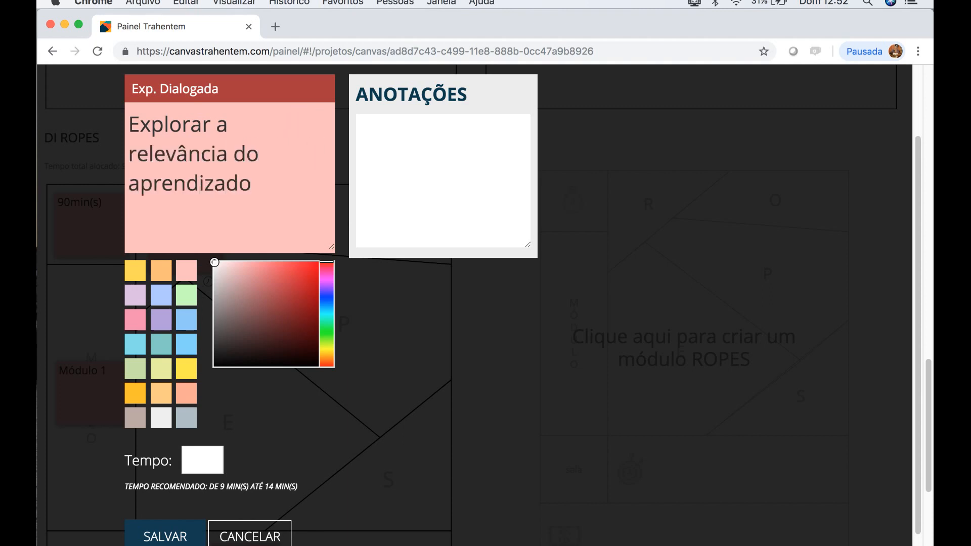
# Try a time of 20 minutes for the Explanação Dialogada note.
pyautogui.click(433, 145)
pyautogui.scroll(-1, 548, 429)
pyautogui.click(201, 442)
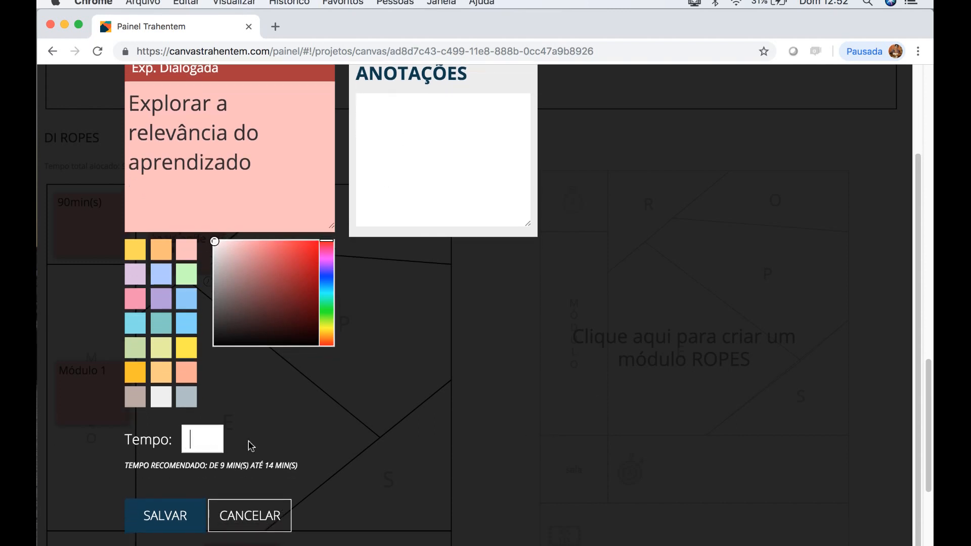
pyautogui.write('12')
pyautogui.press('BackSpace')
pyautogui.press('BackSpace')
pyautogui.write('20')
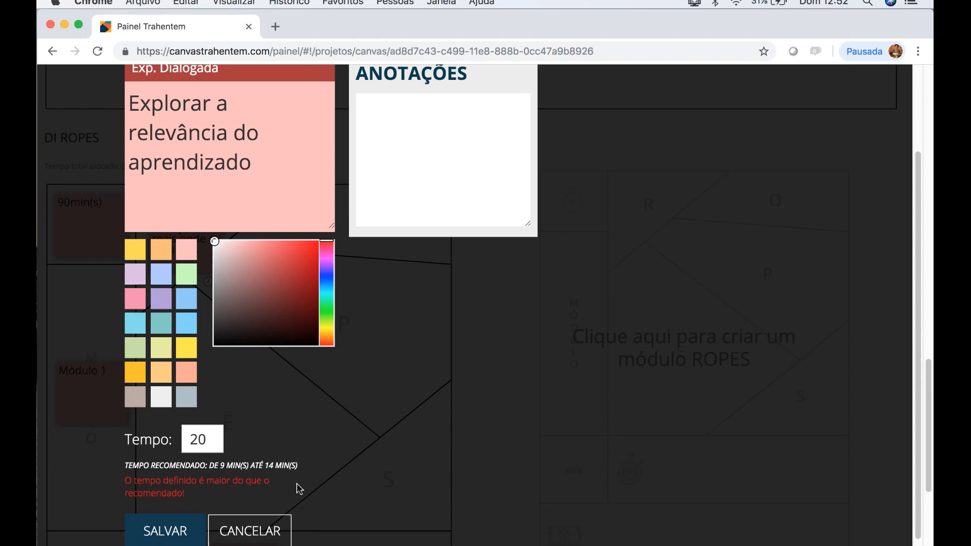
# Set the Explanação Dialogada note's time to 12 minutes and save it.
pyautogui.moveTo(216, 447); pyautogui.dragTo(164, 447)
pyautogui.write('12')
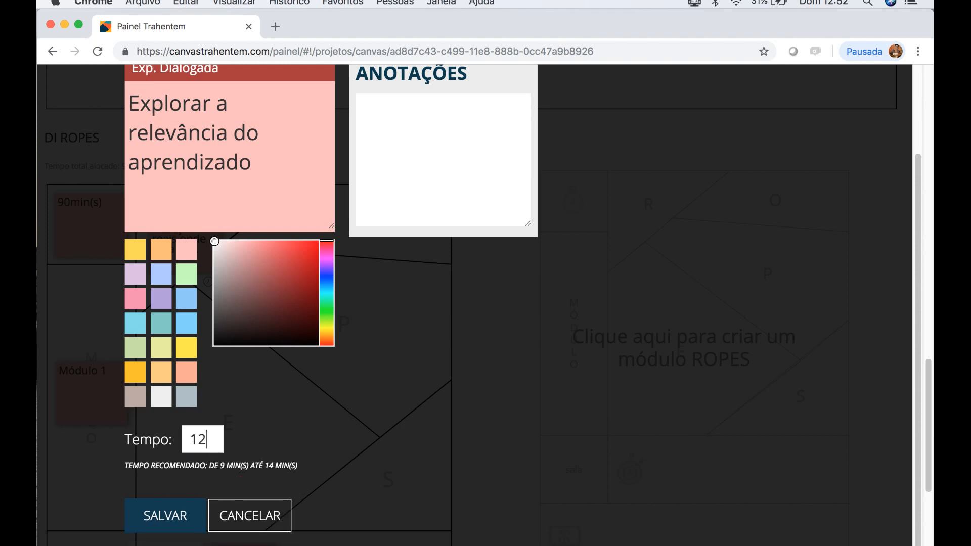
pyautogui.click(185, 518)
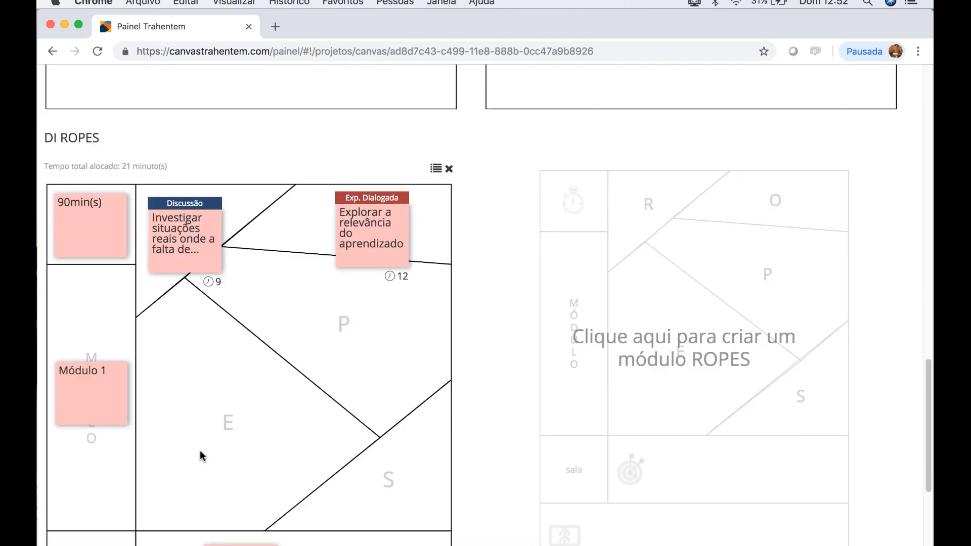
# Start a presentation note in the module's P area with the Demonstração technique and the light pink colour.
pyautogui.scroll(-5, 308, 425)
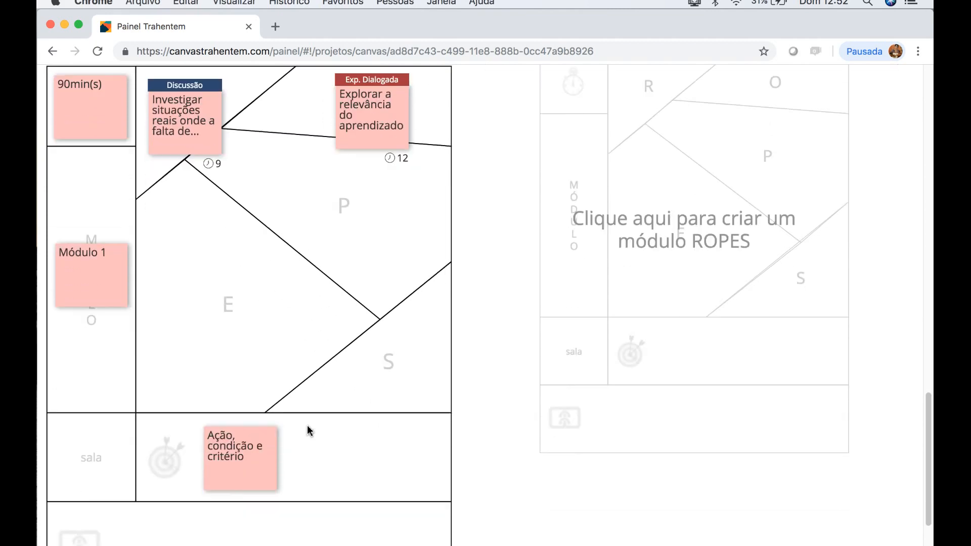
pyautogui.click(382, 223)
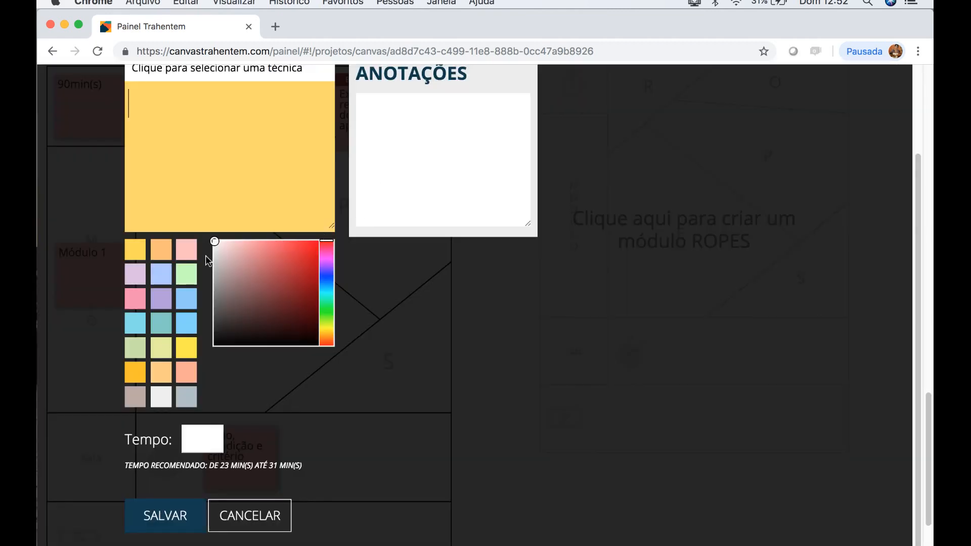
pyautogui.click(307, 179)
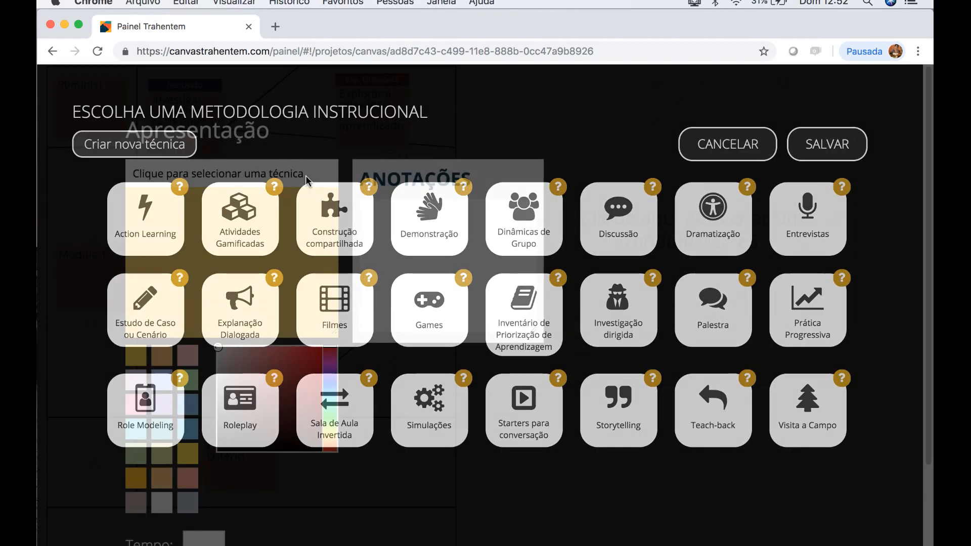
pyautogui.click(411, 237)
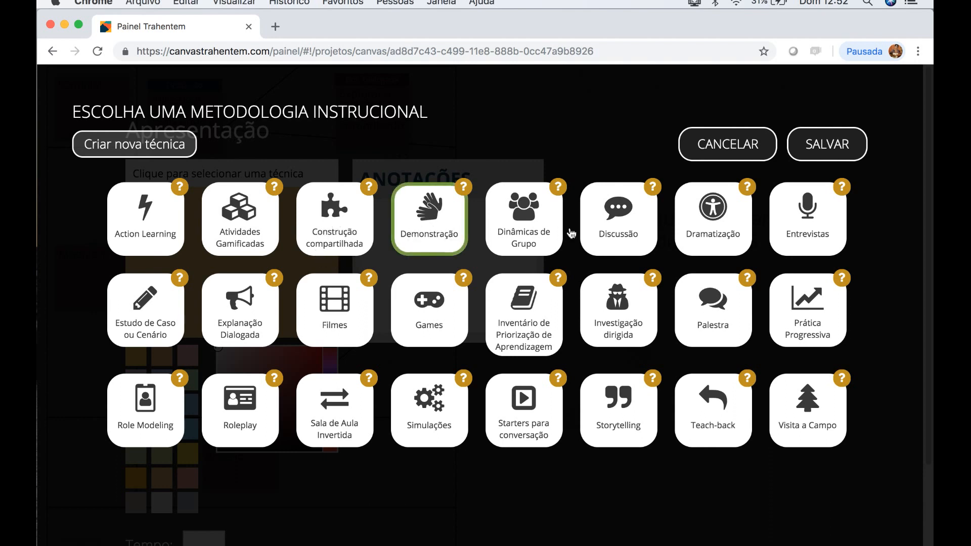
pyautogui.click(825, 144)
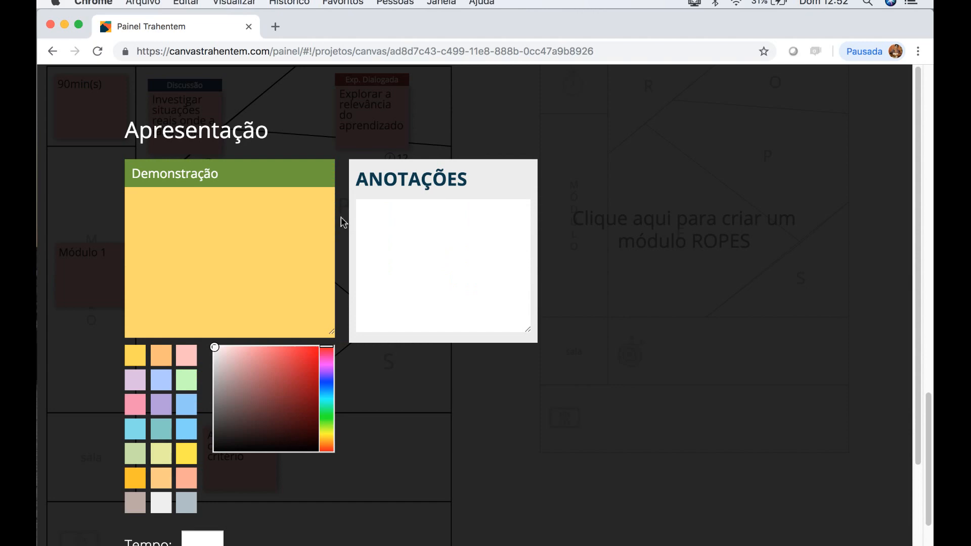
pyautogui.click(187, 359)
# Describe the presentation activity as "O facilitador conduzirá uma demonstração".
pyautogui.click(234, 250)
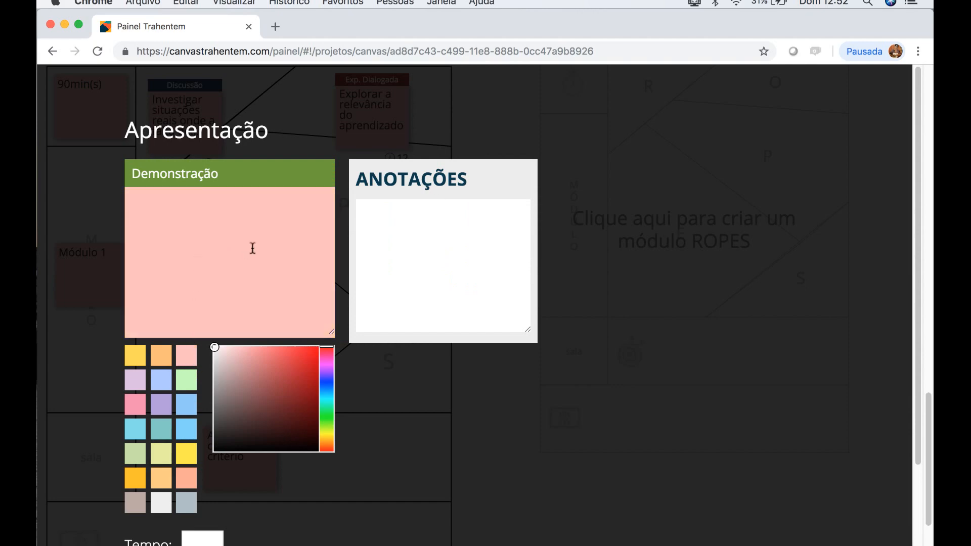
pyautogui.write('O faci')
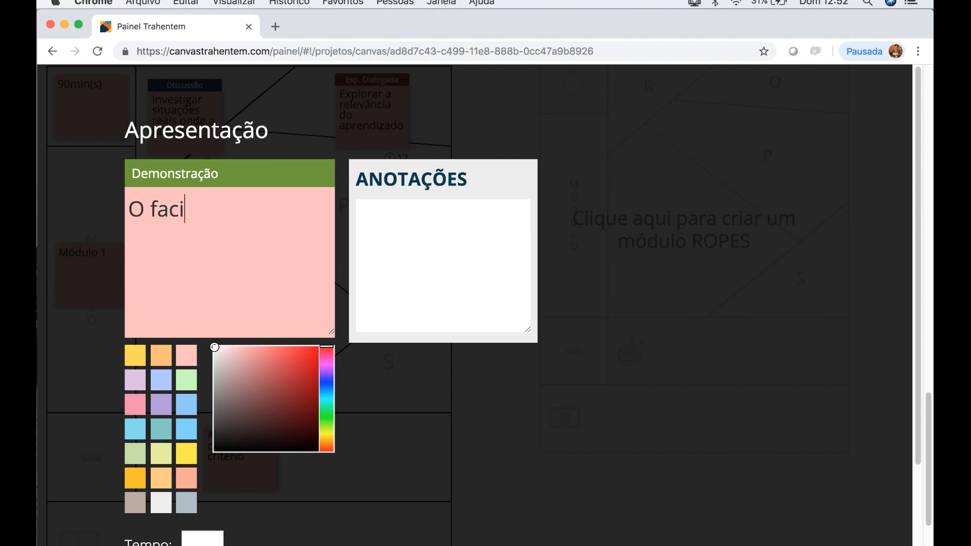
pyautogui.write('litador conduzir')
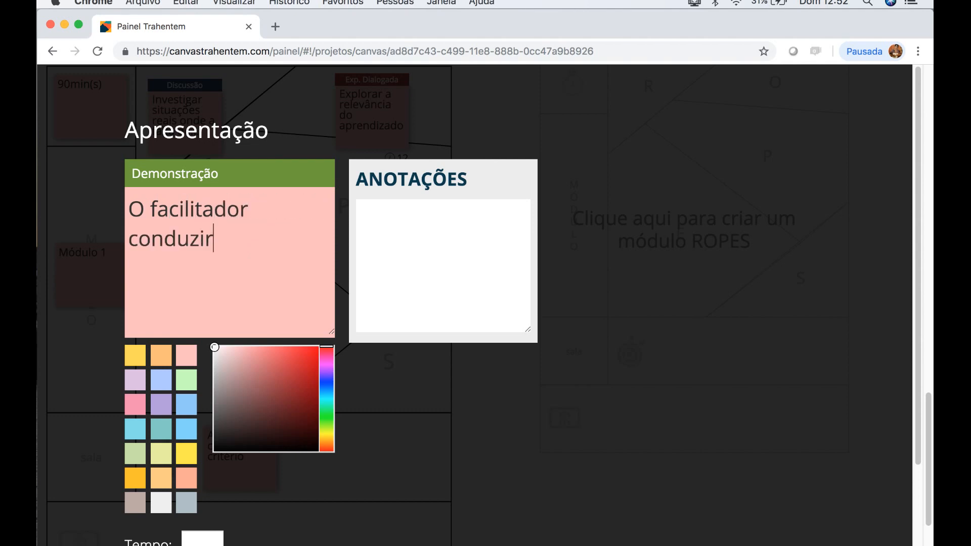
pyautogui.write('á uma demonstra')
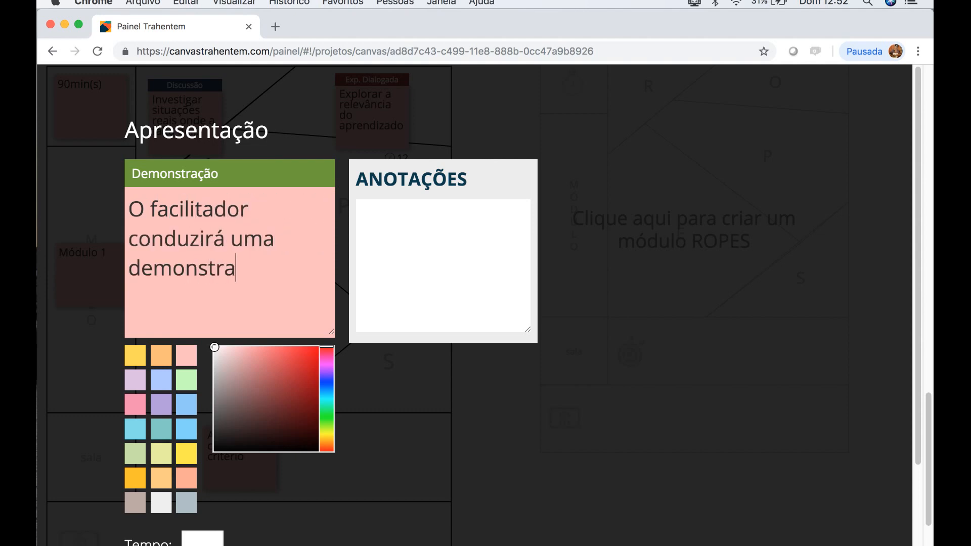
pyautogui.write('ção')
# Annotate the presentation note with "Esta demonstração utilizará equipamentos, prática.....".
pyautogui.click(438, 259)
pyautogui.write('Est')
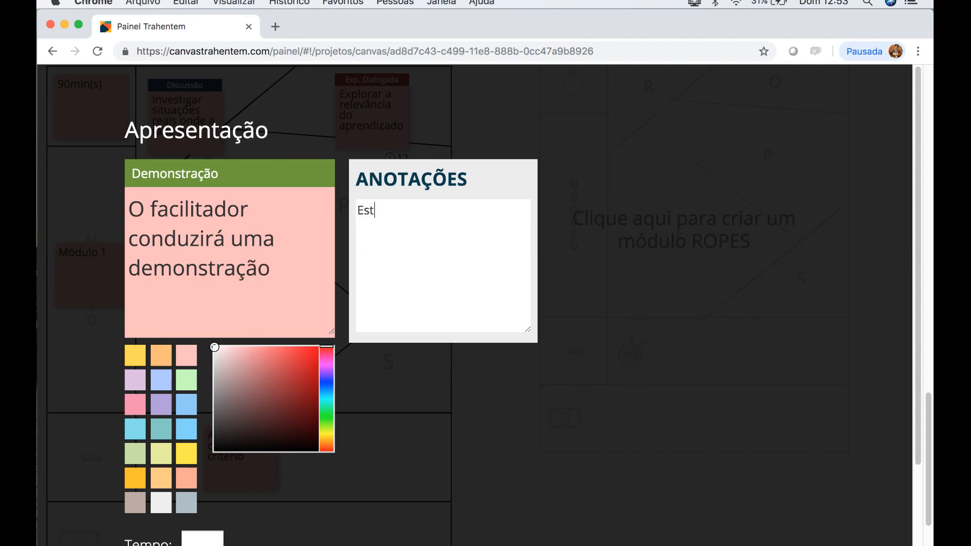
pyautogui.write('a demonstraçã')
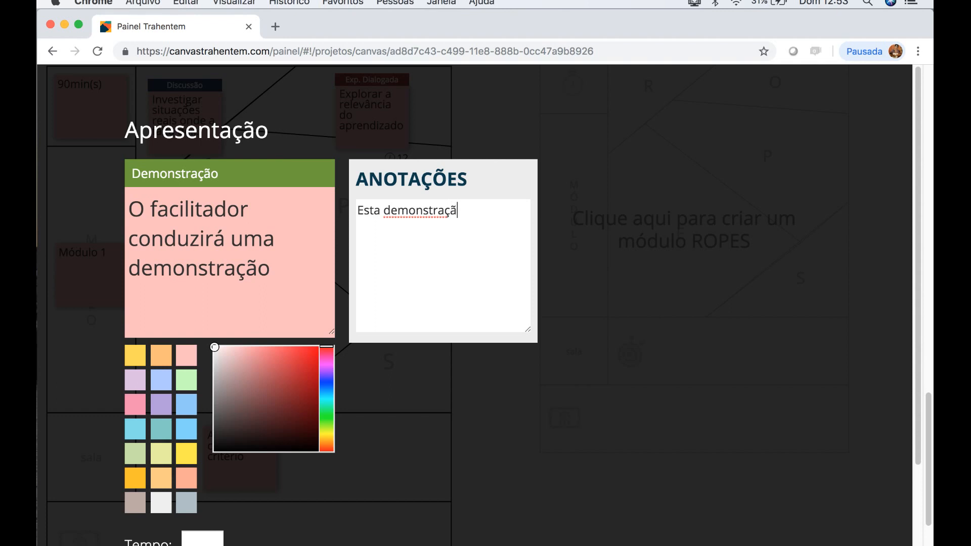
pyautogui.write('o utilizará equipamentos, prática.....')
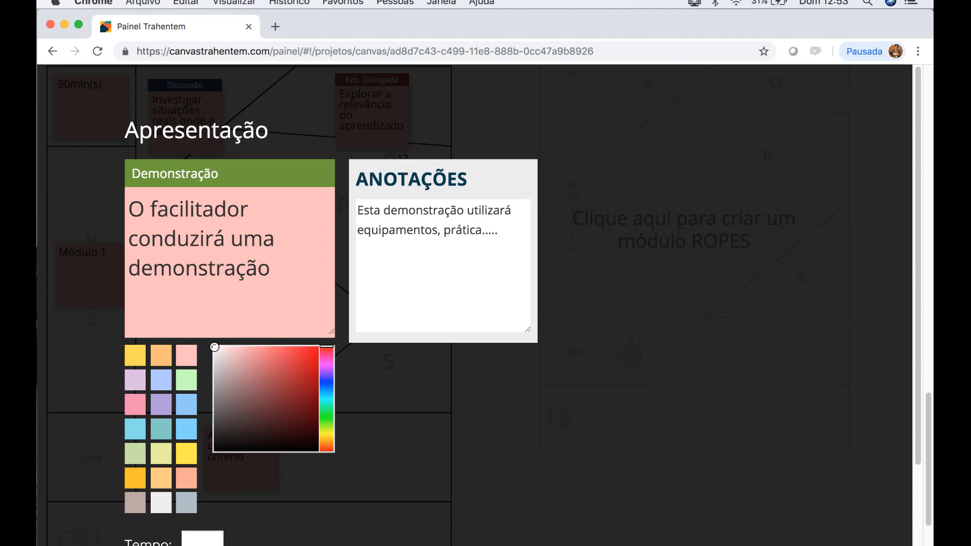
# Give the presentation note a time of 31 minutes, save it, and reposition it fully inside the P area.
pyautogui.scroll(-3, 485, 253)
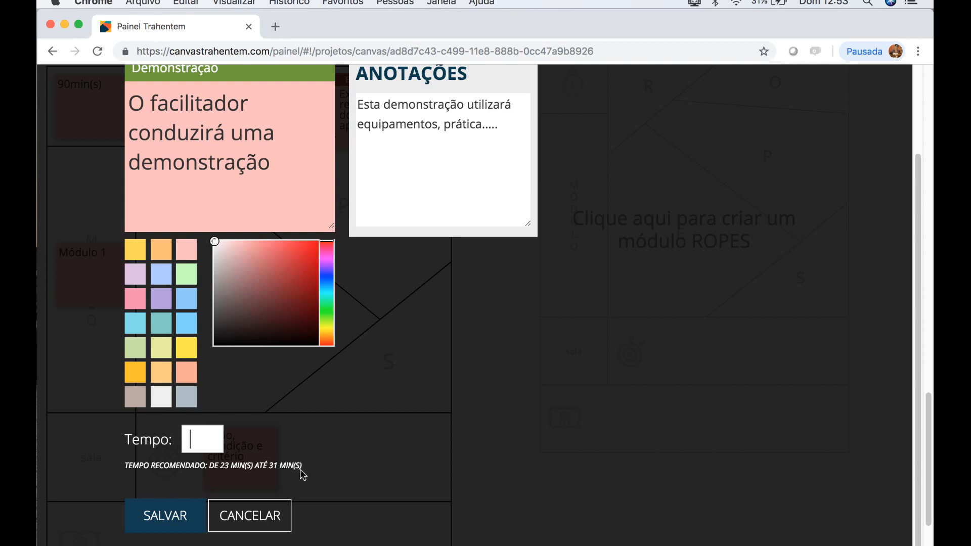
pyautogui.write('31')
pyautogui.click(169, 516)
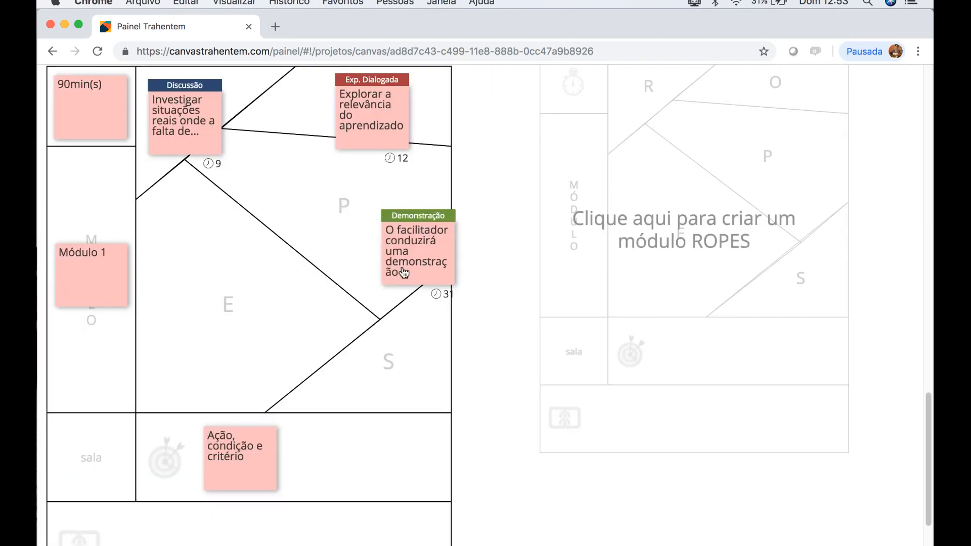
pyautogui.moveTo(399, 252); pyautogui.dragTo(331, 205)
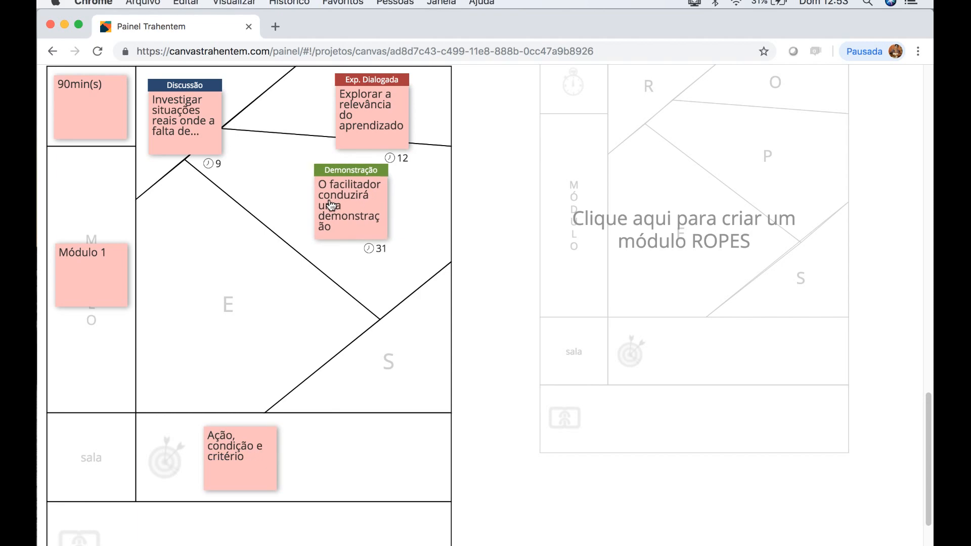
# Start an exercise note in the module's E area with the light pink colour and the Estudo de Caso ou Cenário technique.
pyautogui.click(200, 275)
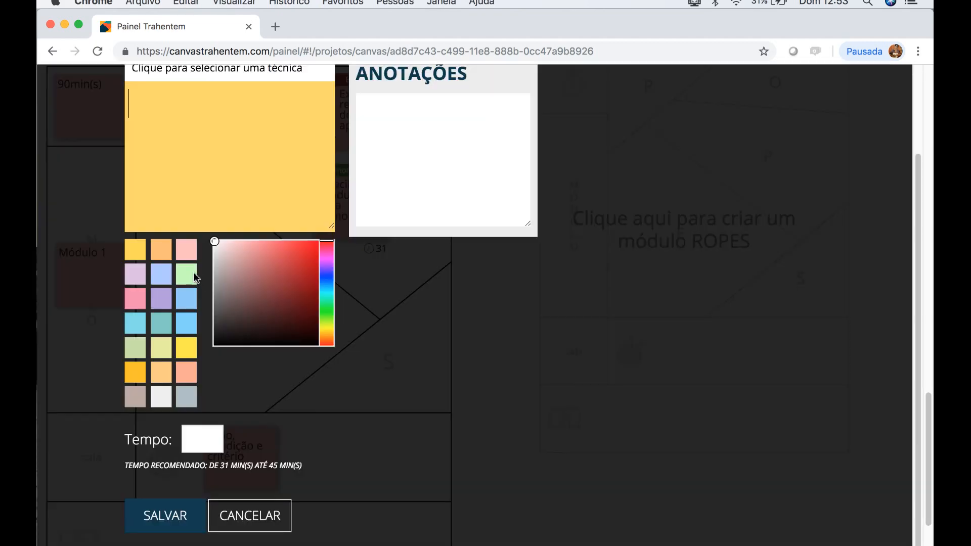
pyautogui.click(186, 256)
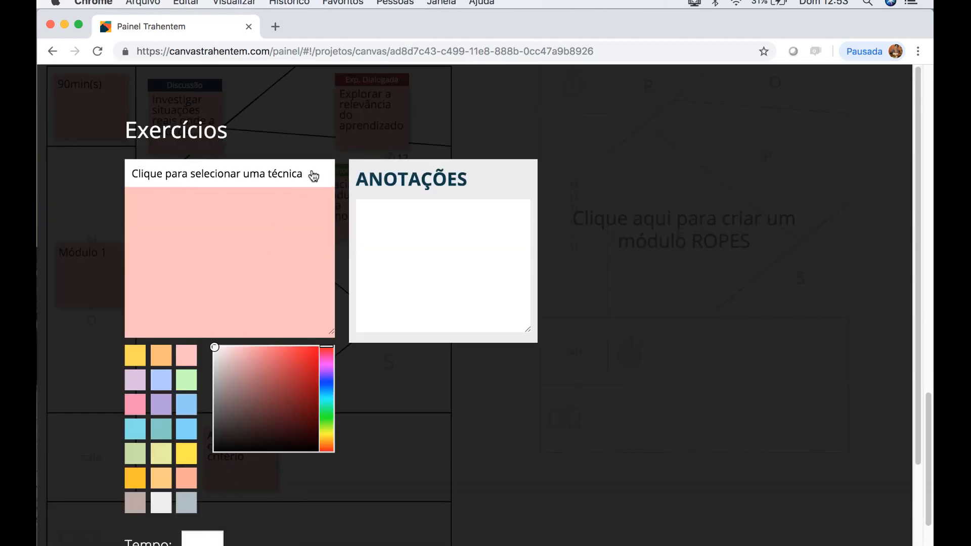
pyautogui.click(313, 174)
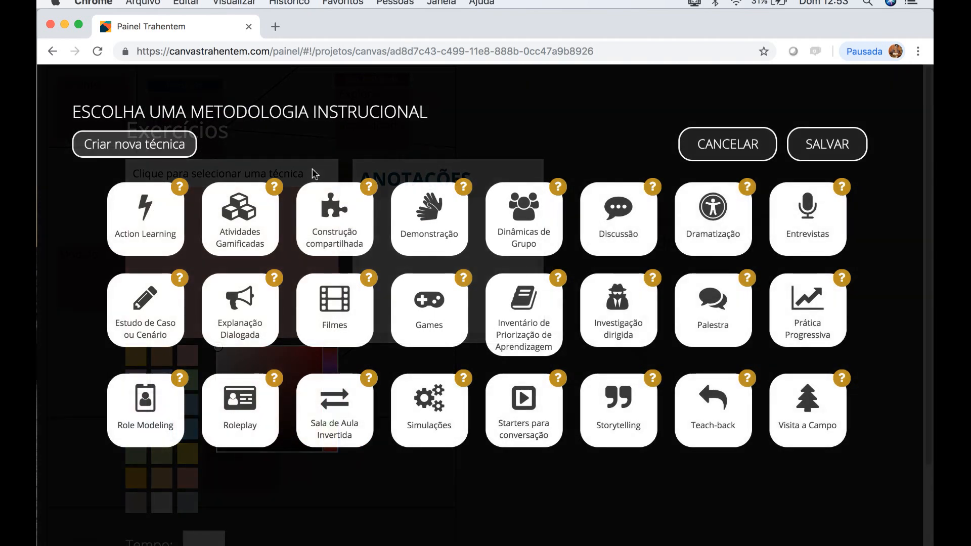
pyautogui.click(163, 313)
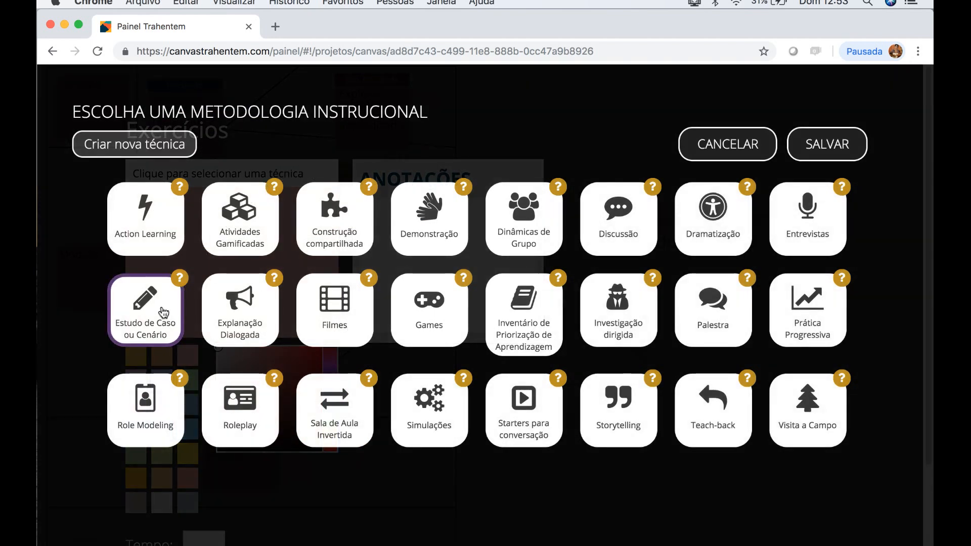
pyautogui.click(832, 154)
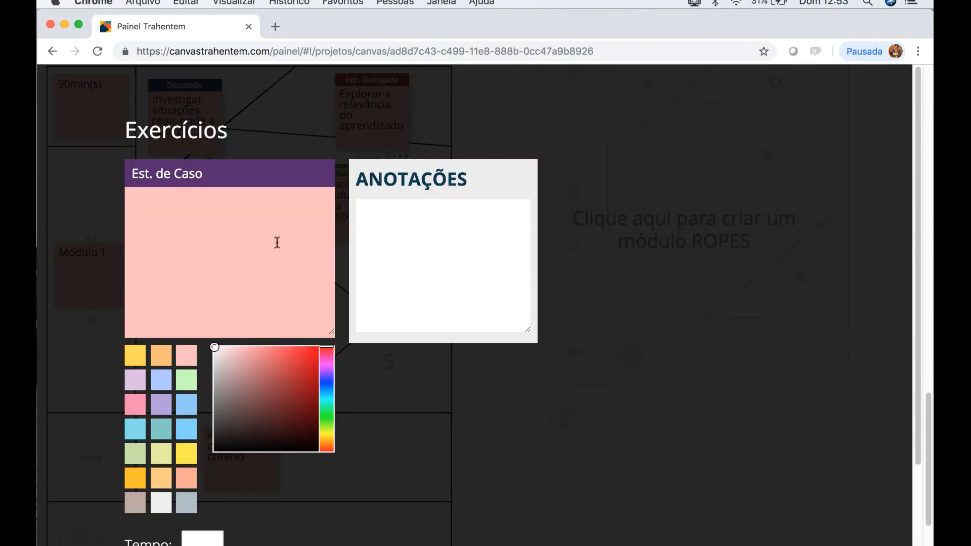
# Describe the exercise activity as "Os estudos de caso serão baseados nos problemas mais frequentes".
pyautogui.click(257, 246)
pyautogui.write('Os estudos de caos')
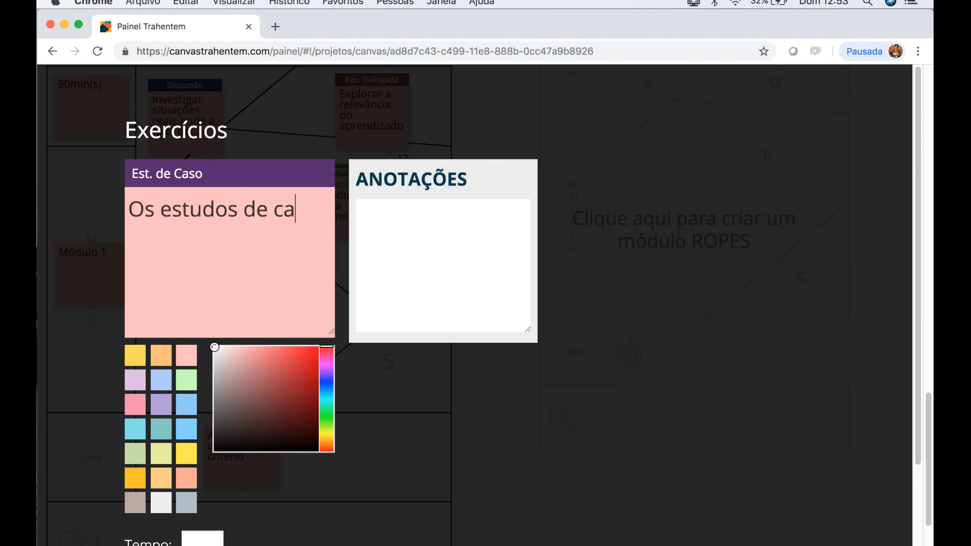
pyautogui.press('BackSpace')
pyautogui.press('BackSpace')
pyautogui.write('so serão baseados ')
pyautogui.write('bnos po')
pyautogui.press('BackSpace')
pyautogui.press('BackSpace')
pyautogui.press('BackSpace')
pyautogui.press('BackSpace')
pyautogui.press('BackSpace')
pyautogui.press('BackSpace')
pyautogui.press('BackSpace')
pyautogui.write('nos proble')
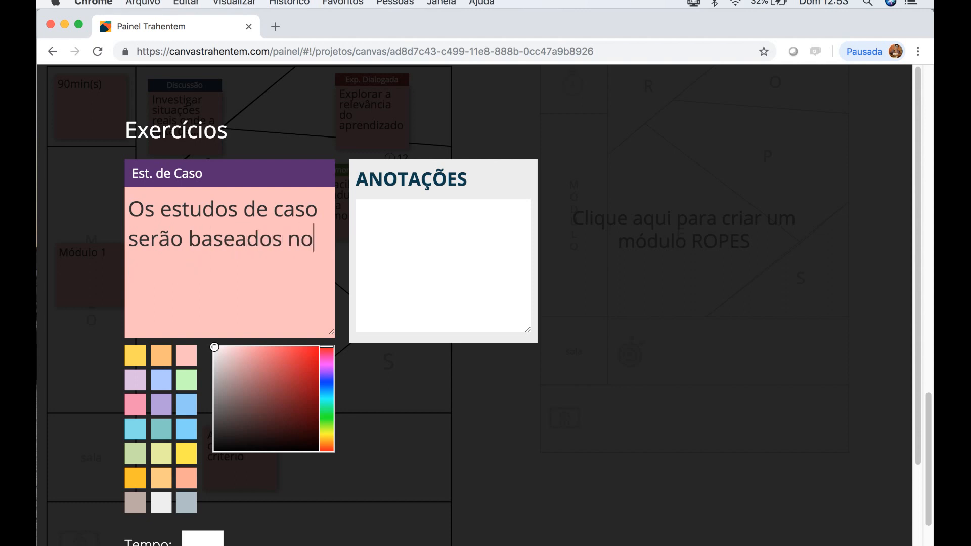
pyautogui.write('ais frequentes')
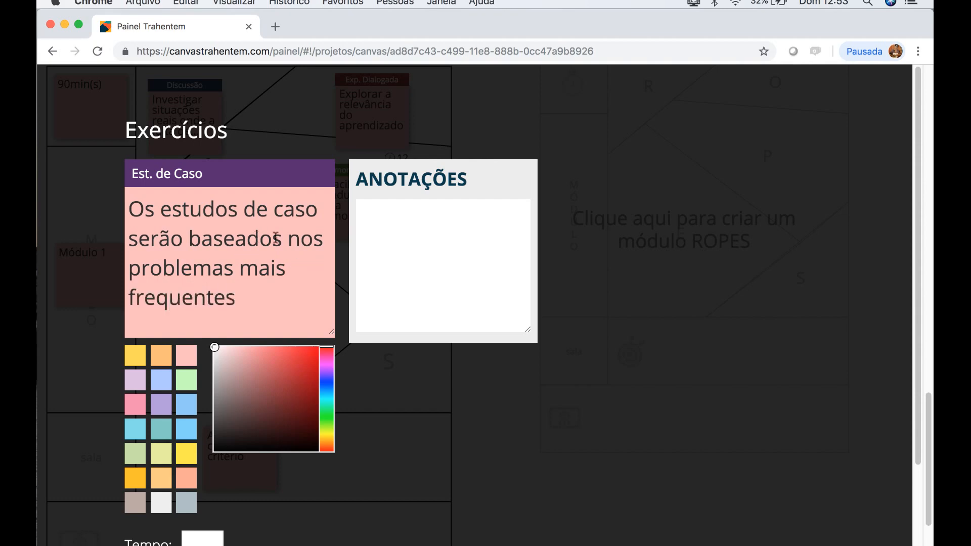
# Annotate the exercise note with "Descrição detalhada dos estudos de caso ou simplesmente dos principais problemas".
pyautogui.click(451, 228)
pyautogui.write('Descrição detalhada dos estudos de caso ou pr')
pyautogui.write('mplesmente dos principais problwe')
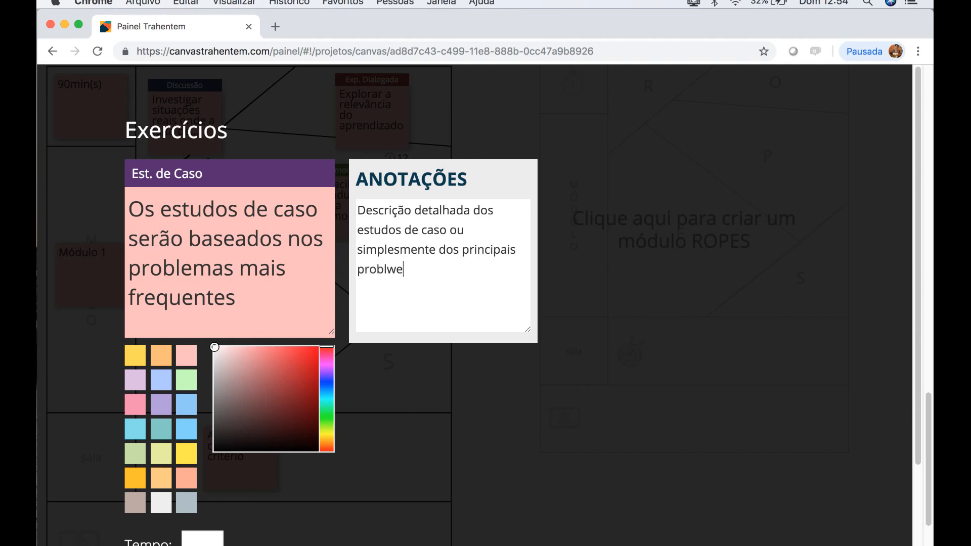
pyautogui.write('mmas')
# Give the exercise note a time of 45 minutes and save it.
pyautogui.scroll(-4, 459, 219)
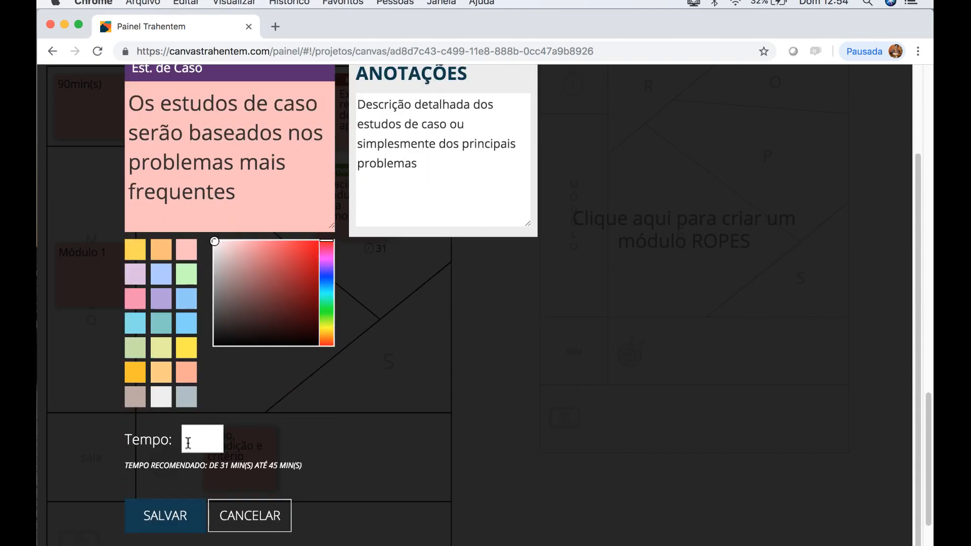
pyautogui.scroll(1, 239, 373)
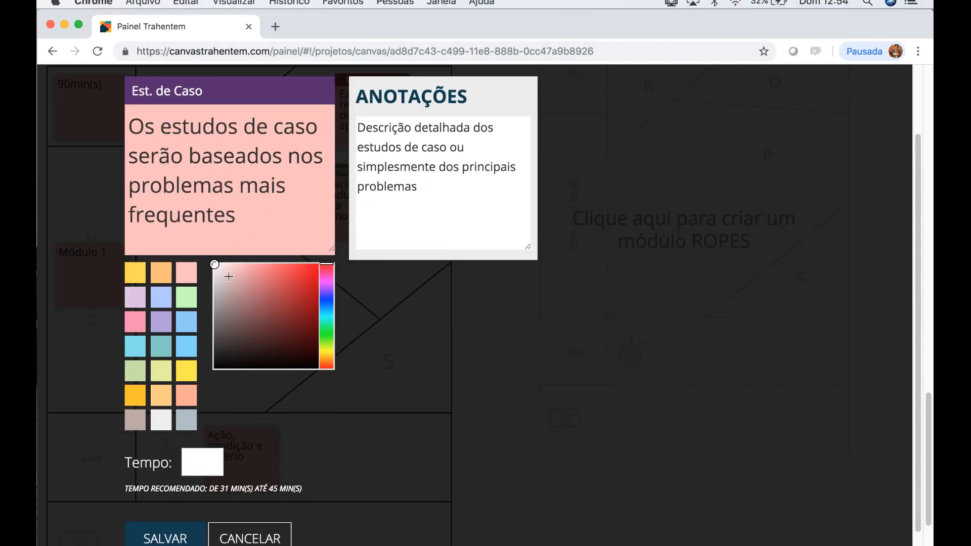
pyautogui.scroll(-1, 438, 425)
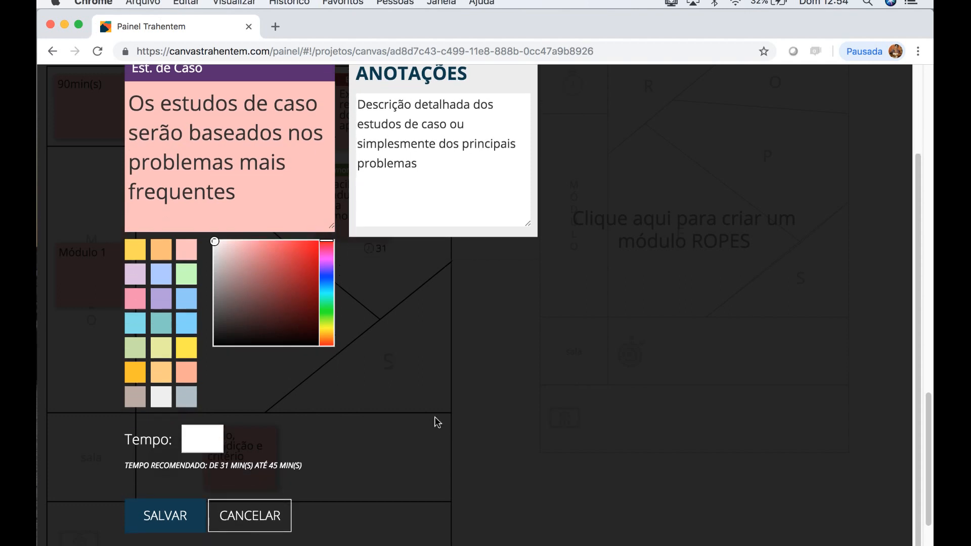
pyautogui.click(211, 441)
pyautogui.write('45')
pyautogui.click(191, 523)
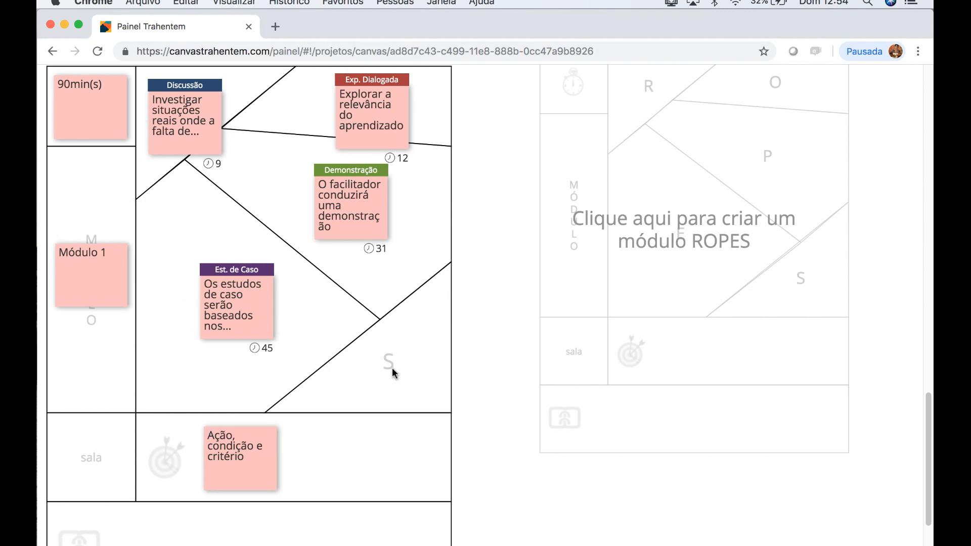
# Start a summary note in the module's S area with the light pink colour and the Games technique.
pyautogui.click(415, 357)
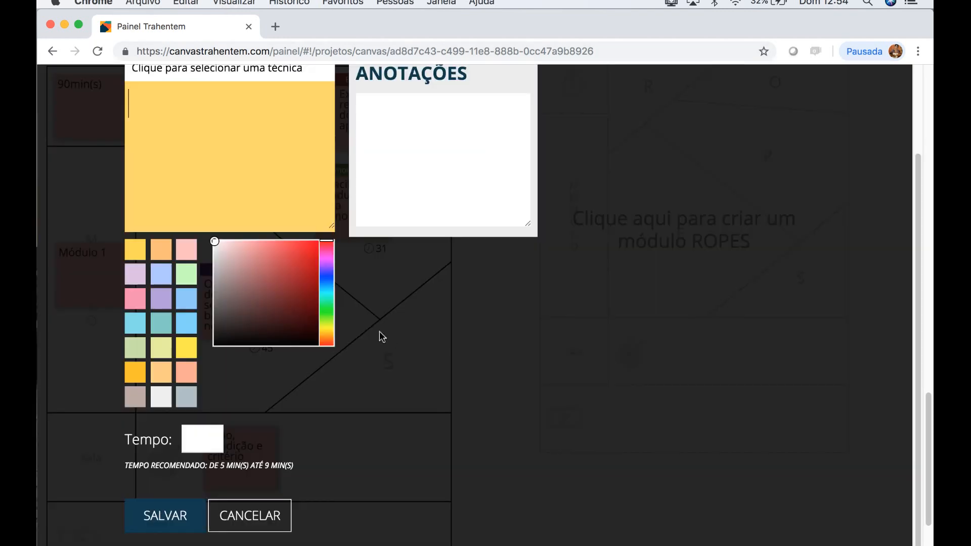
pyautogui.scroll(3, 390, 340)
pyautogui.click(186, 356)
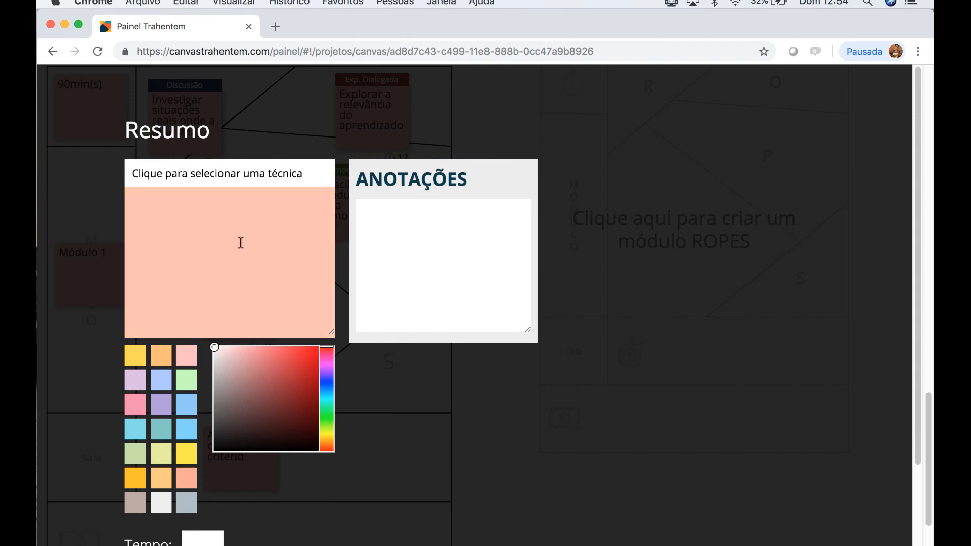
pyautogui.click(322, 185)
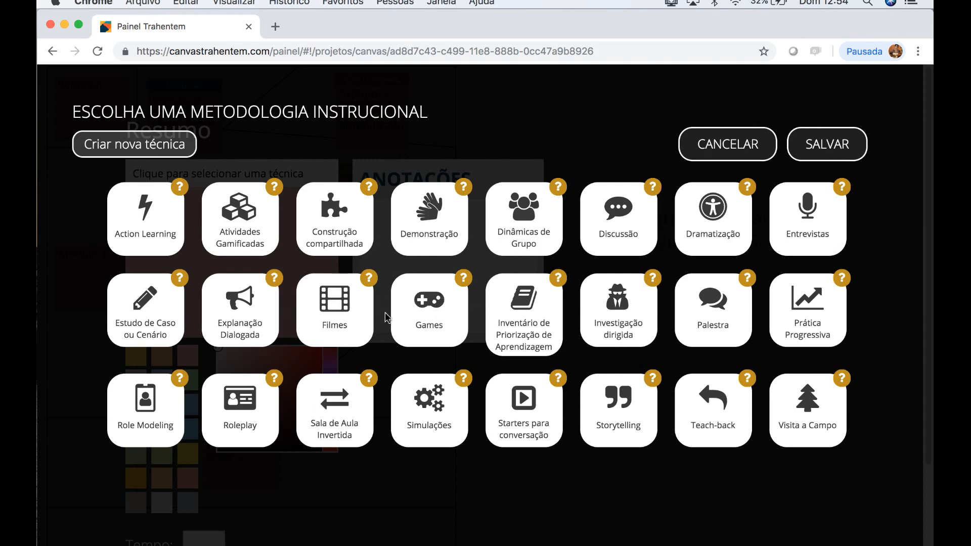
pyautogui.click(431, 310)
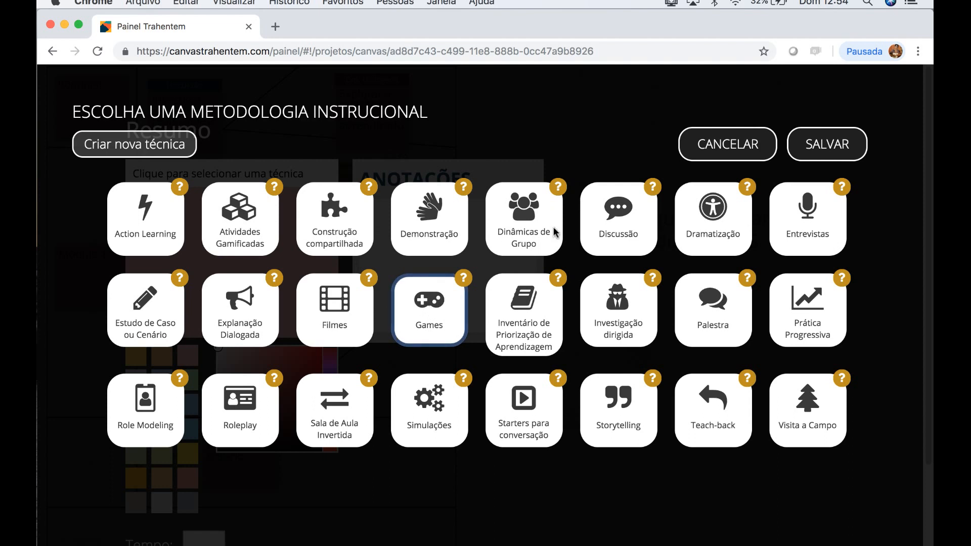
pyautogui.click(753, 153)
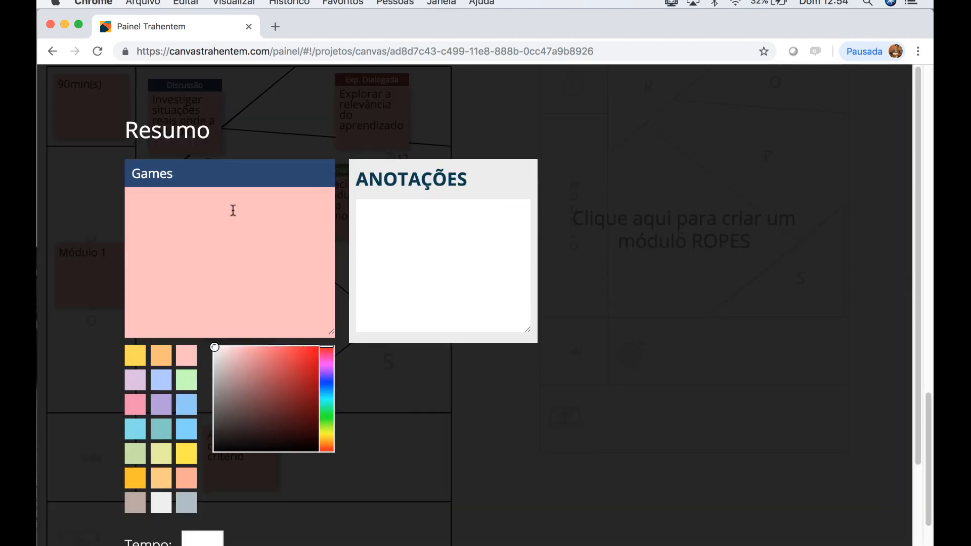
# Describe the summary activity as "O facilitador conduzirá uma competição com uso de quiz".
pyautogui.write('O faclili')
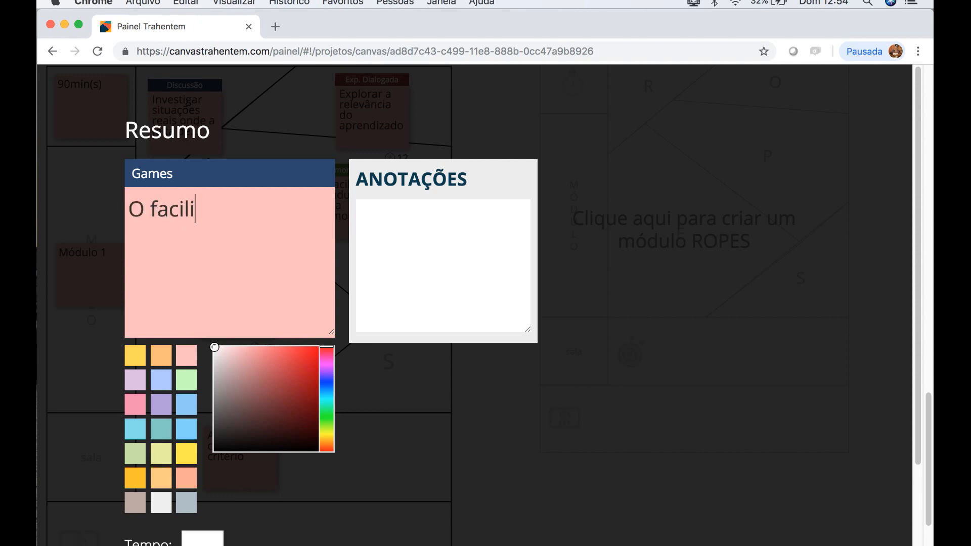
pyautogui.write('tador conduzir')
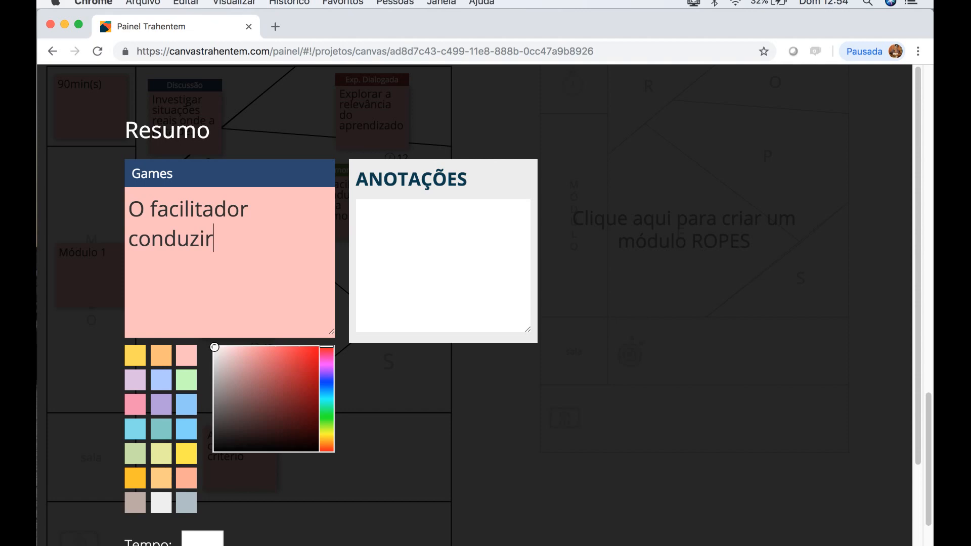
pyautogui.write('á uma compet')
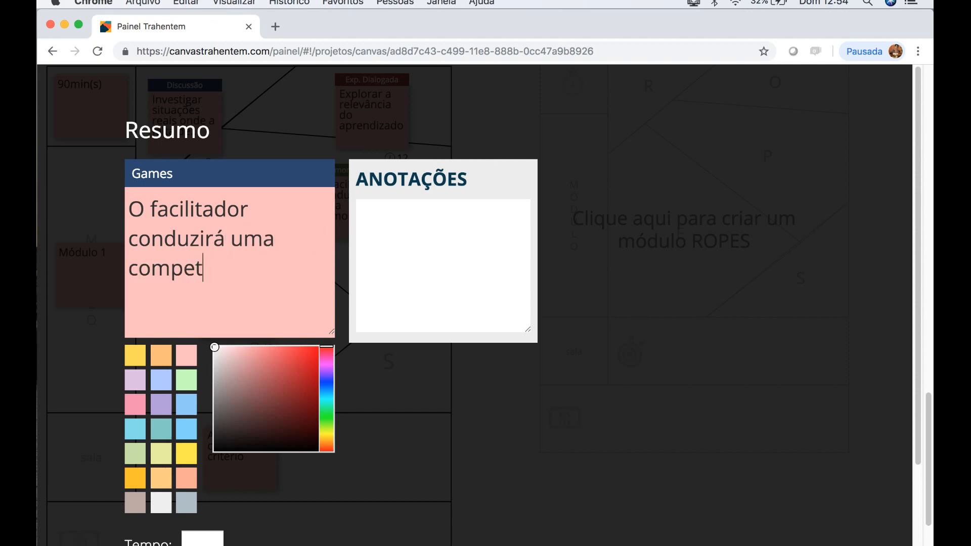
pyautogui.write('ição com uso')
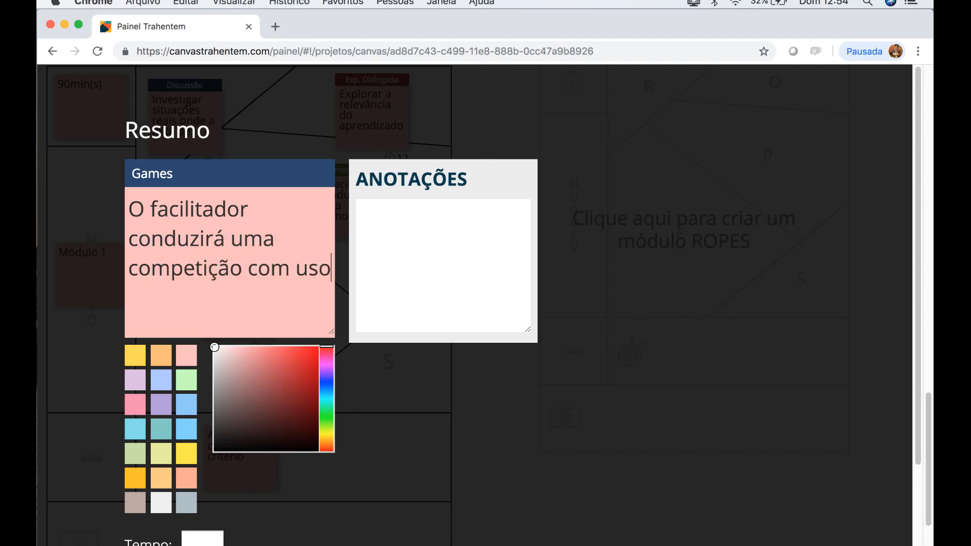
pyautogui.write(' de quiz')
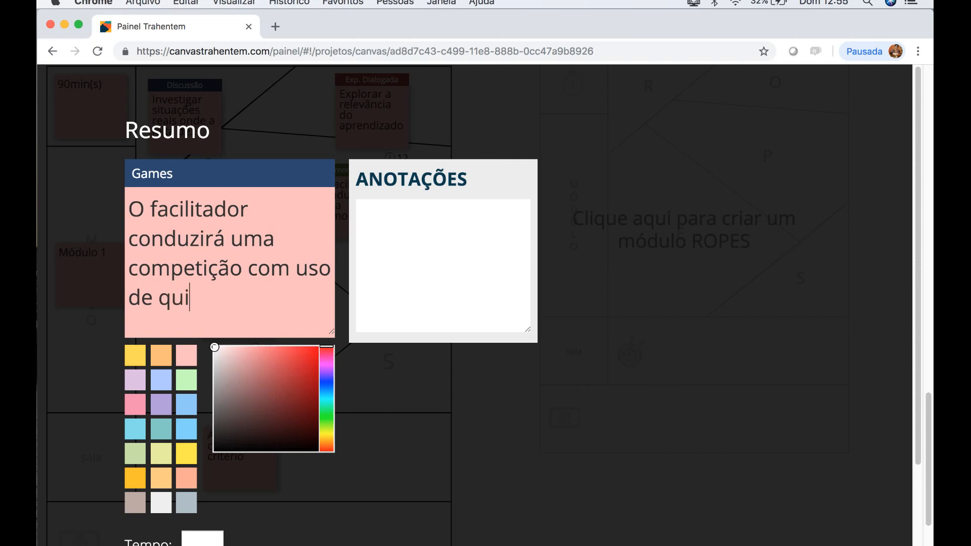
# Annotate the summary note with "Que perguntas serão utilizadas no quiz......".
pyautogui.click(460, 229)
pyautogui.write('Que ')
pyautogui.write('perguntas ')
pyautogui.write('serão utilizad')
pyautogui.press('BackSpace')
pyautogui.write('tilizadas no quiz....')
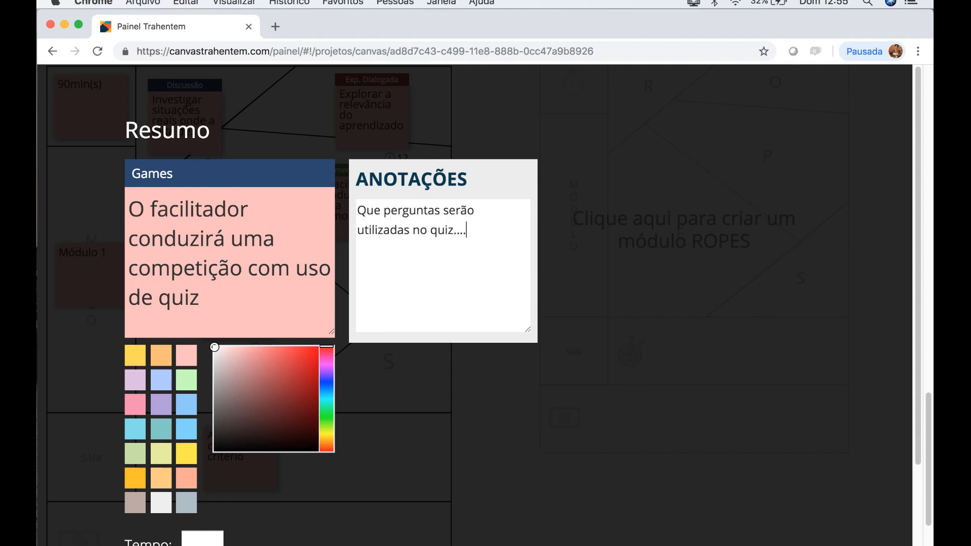
pyautogui.write('..')
# Give the summary note a time of 9 minutes, save it, and reposition it inside the S area.
pyautogui.scroll(-3, 668, 253)
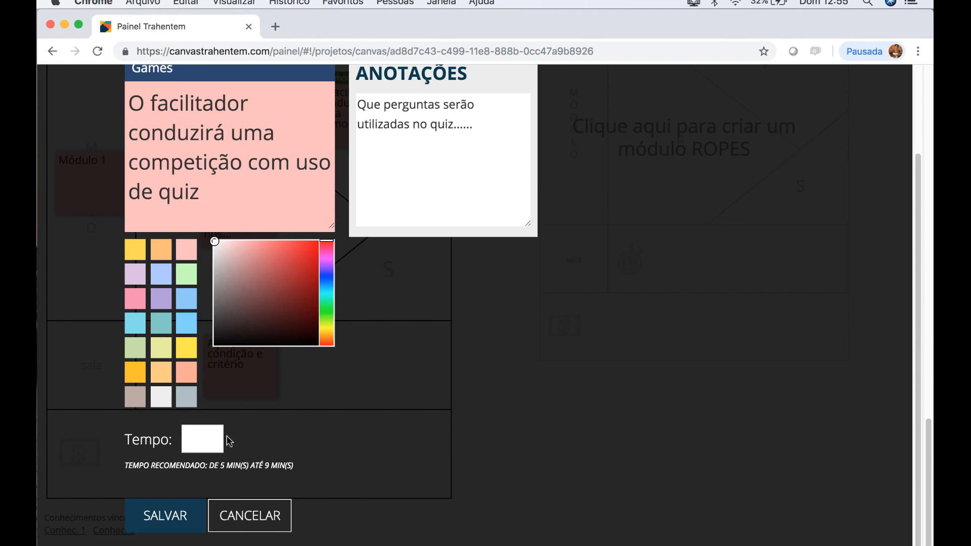
pyautogui.click(203, 445)
pyautogui.write('9')
pyautogui.click(189, 520)
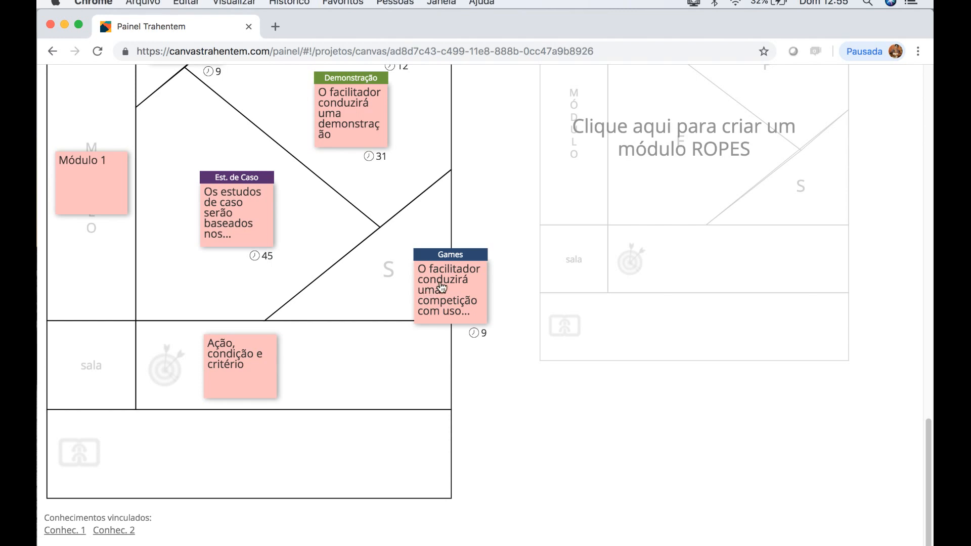
pyautogui.moveTo(460, 290); pyautogui.dragTo(417, 276)
pyautogui.scroll(3, 422, 283)
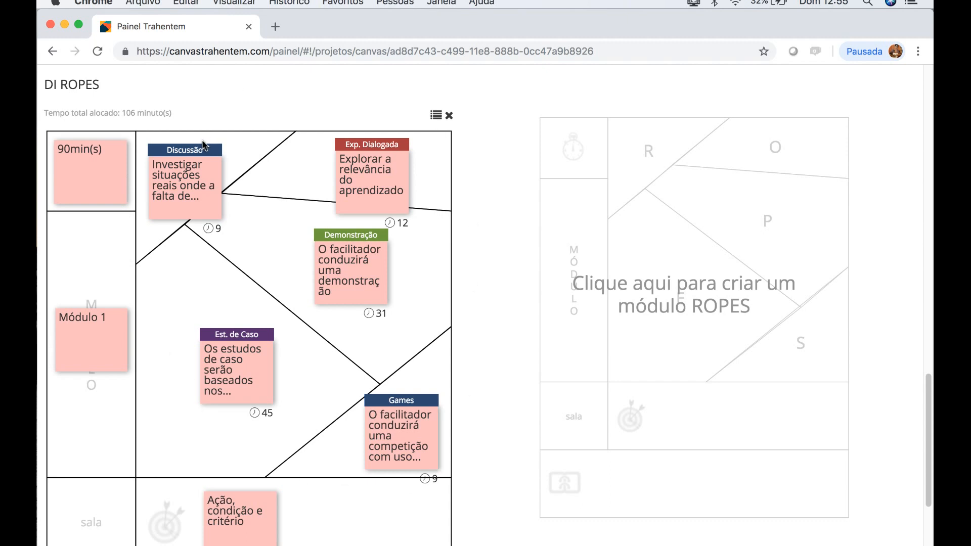
pyautogui.scroll(-3, 282, 249)
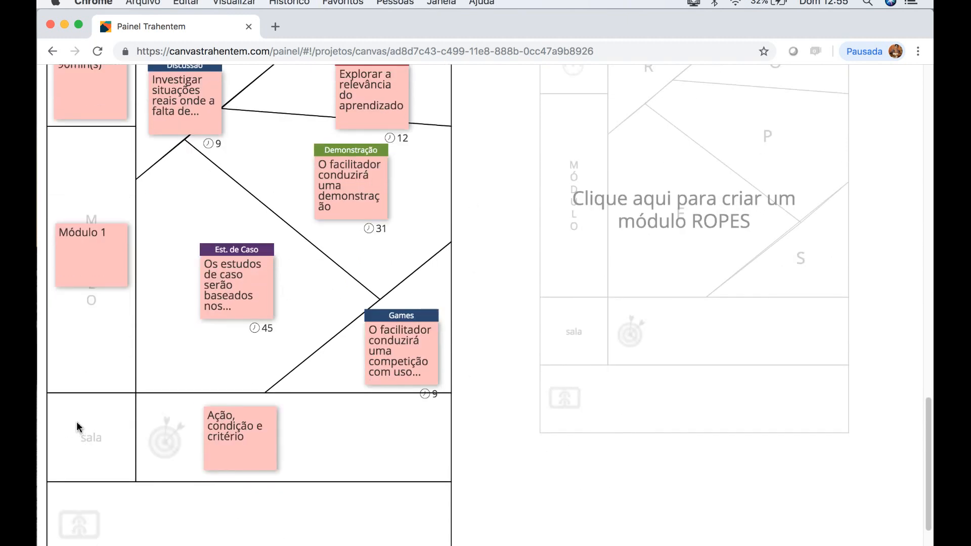
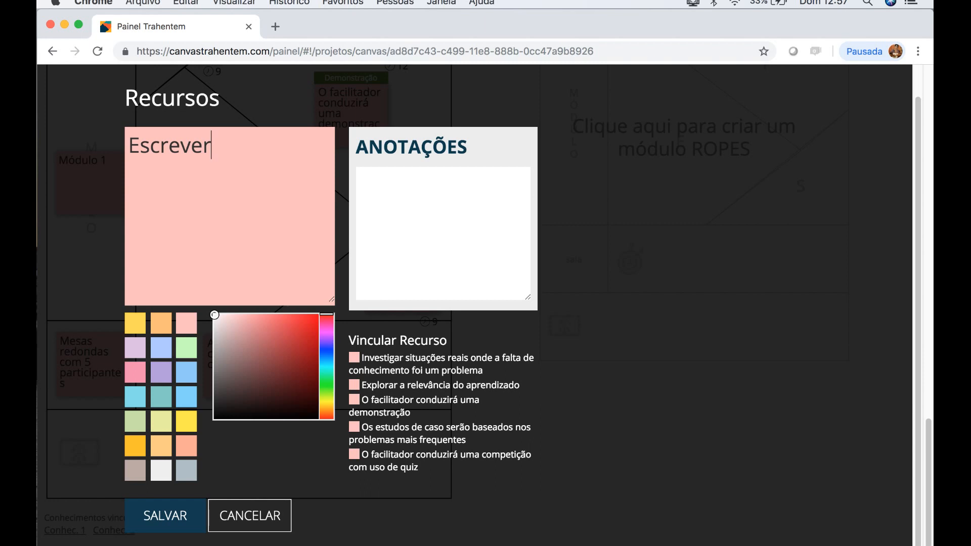
# Write "Escrever as perguntas e definir como serão apresentadas" in the resource note, link it to the "Investigar situações reais" activity, and save it.
pyautogui.press('BackSpace')
pyautogui.press('BackSpace')
pyautogui.press('BackSpace')
pyautogui.press('BackSpace')
pyautogui.write('guntas e d')
pyautogui.press('BackSpace')
pyautogui.write('definir como serão apresne')
pyautogui.press('BackSpace')
pyautogui.press('BackSpace')
pyautogui.write('sentadas')
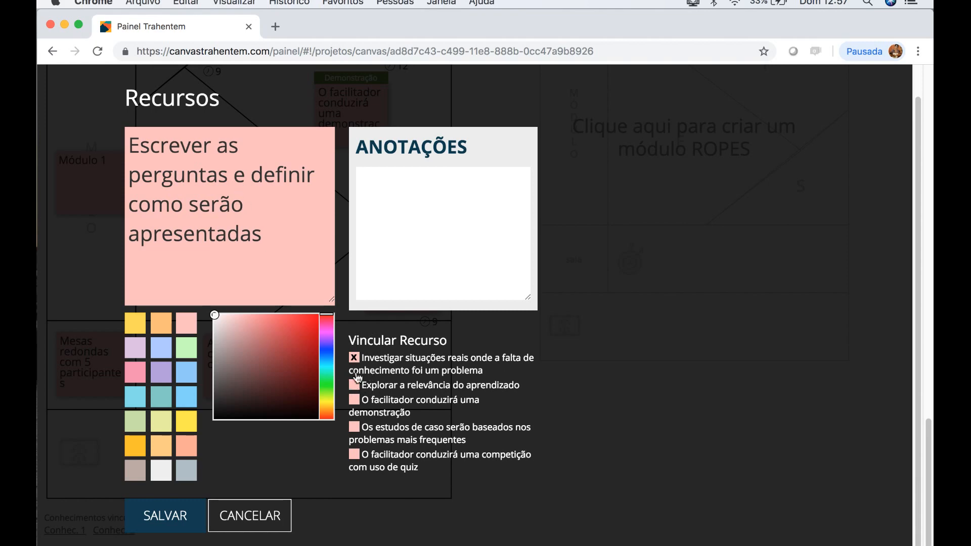
pyautogui.click(157, 526)
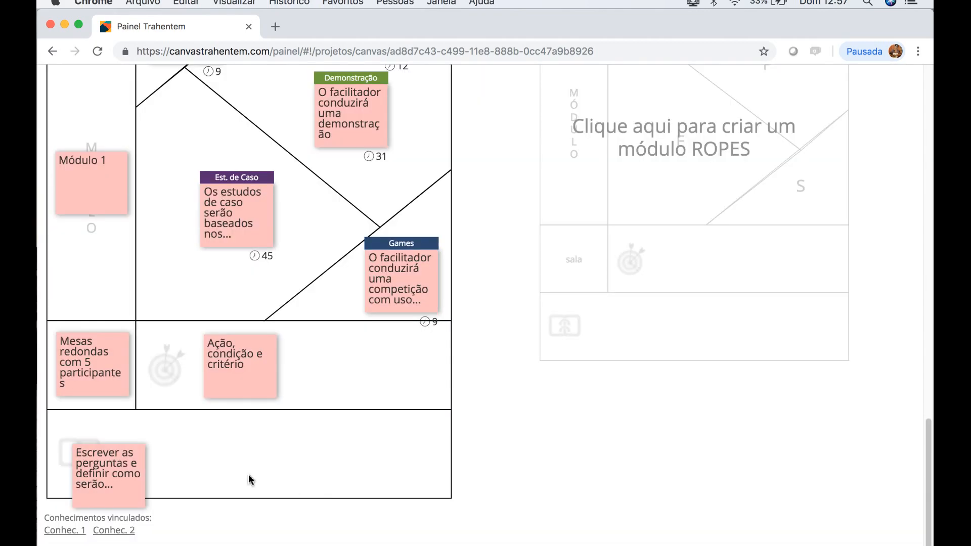
# Add a light pink resource note "Diagramar slides" linked to "Explorar a relevância do aprendizado", save it, and place it beside the first resource note.
pyautogui.click(172, 438)
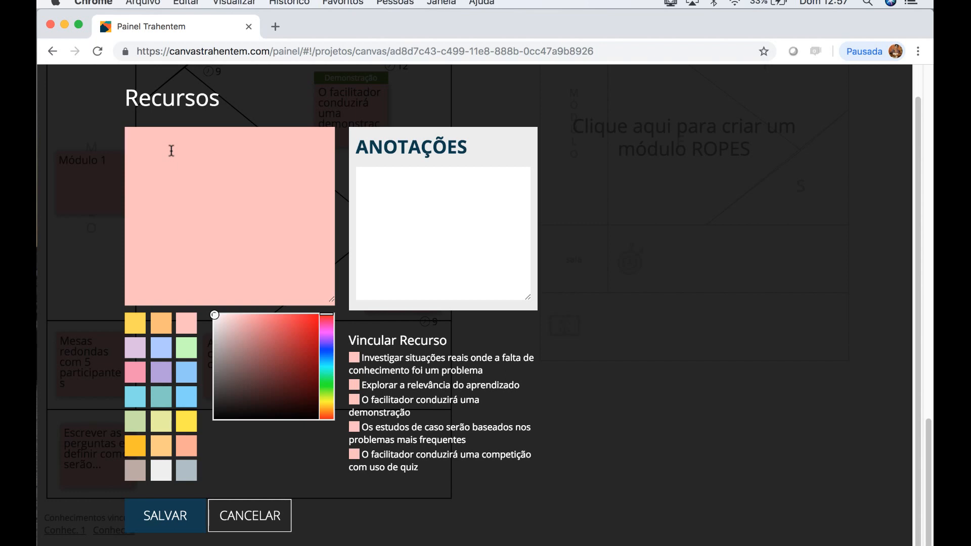
pyautogui.write('Diagramar slides')
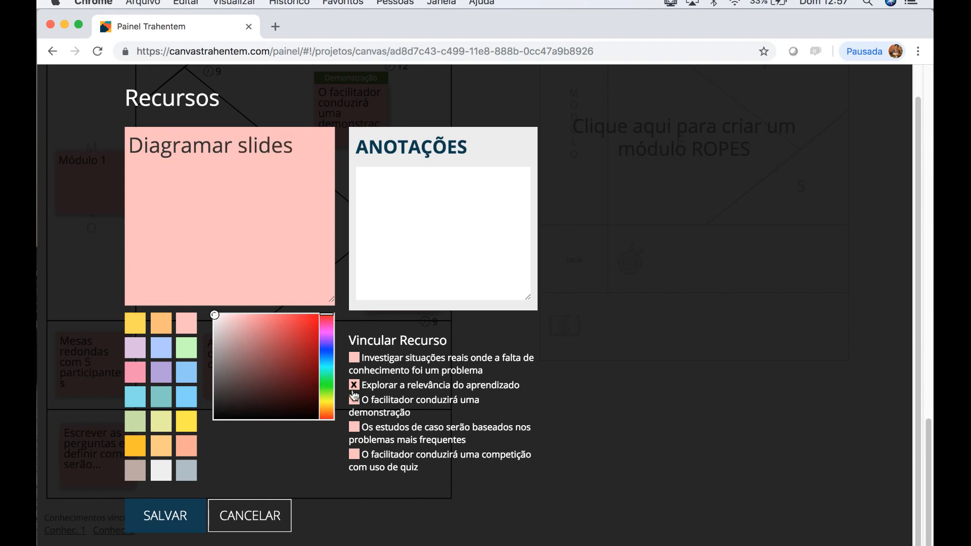
pyautogui.click(188, 516)
pyautogui.moveTo(210, 455); pyautogui.dragTo(186, 447)
# Add a light pink resource note "Providenciar computador" linked to the "O facilitador conduzirá uma demonstração" activity, and save it.
pyautogui.click(245, 438)
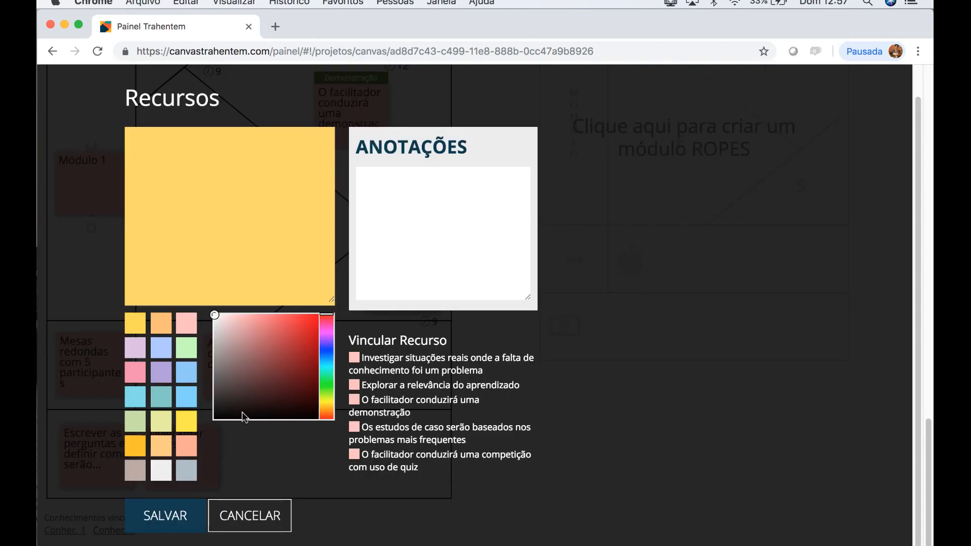
pyautogui.click(187, 324)
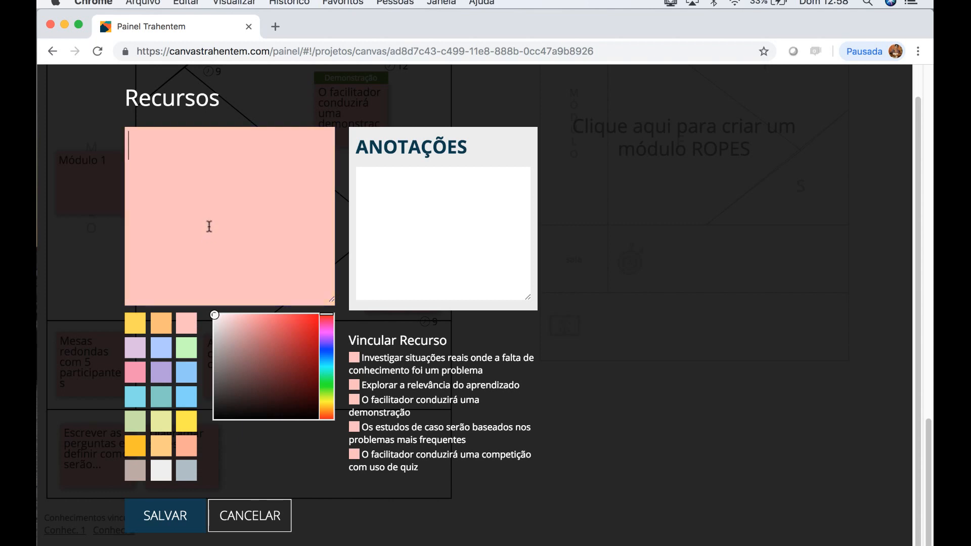
pyautogui.write('Provid')
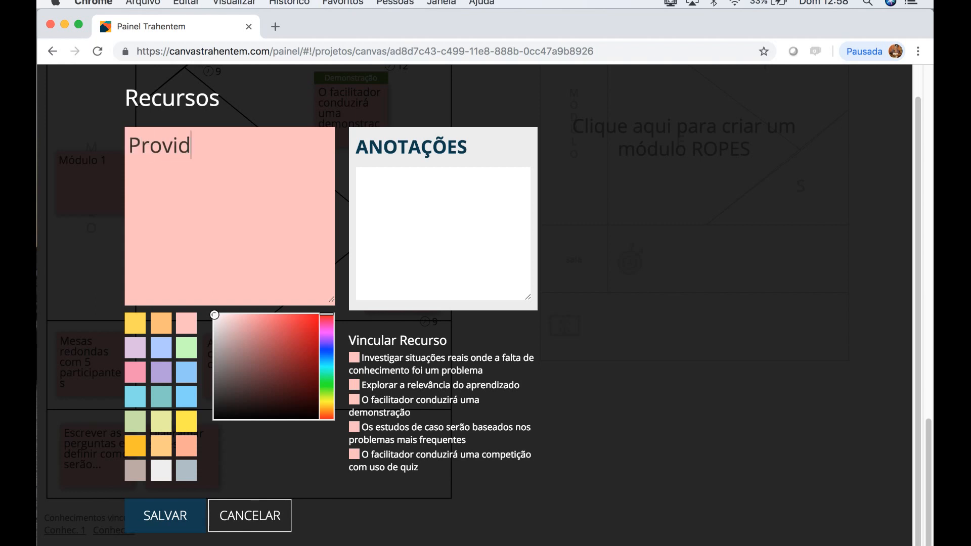
pyautogui.write('enciar computador')
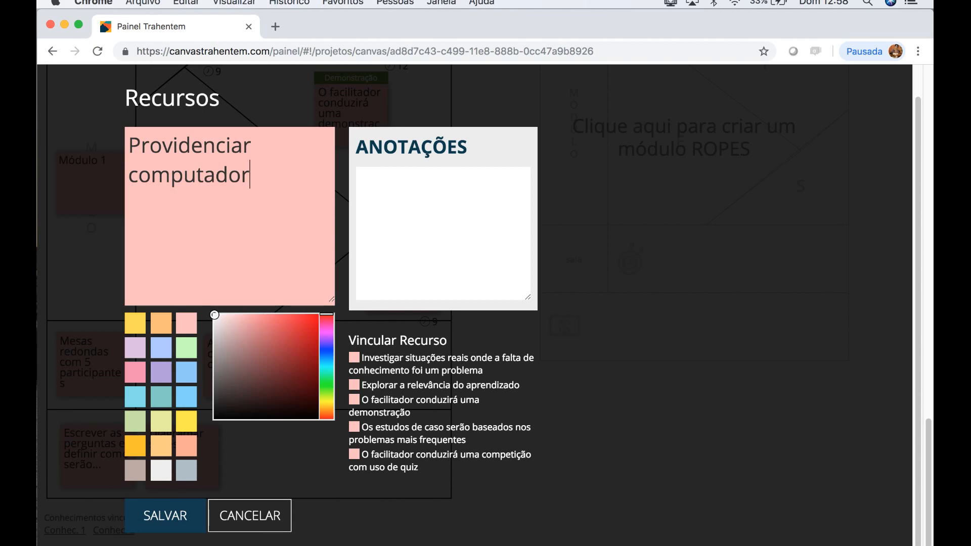
pyautogui.click(354, 404)
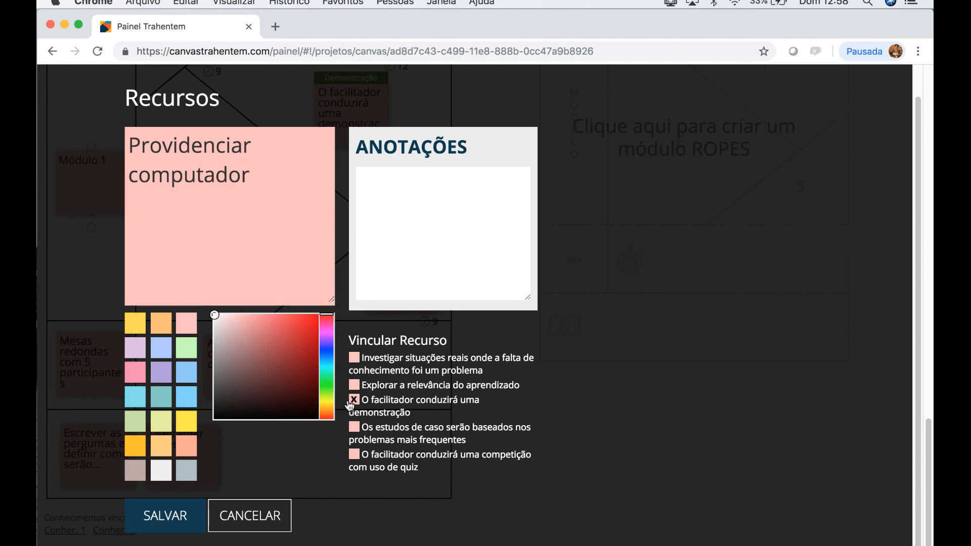
pyautogui.click(170, 513)
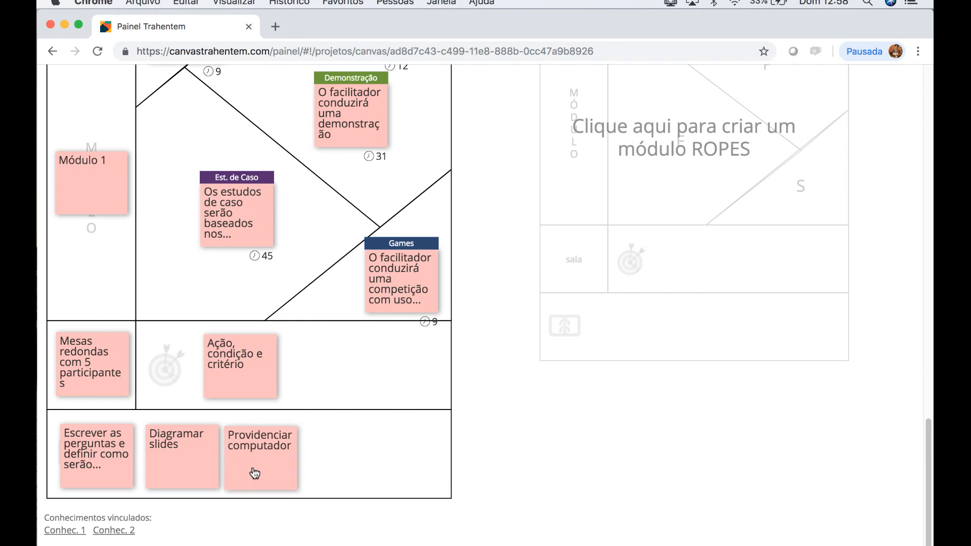
# Add a light pink resource note "Escrever os estudos de caso" linked to the "Os estudos de caso serão baseados nos problemas mais frequentes" activity.
pyautogui.click(337, 447)
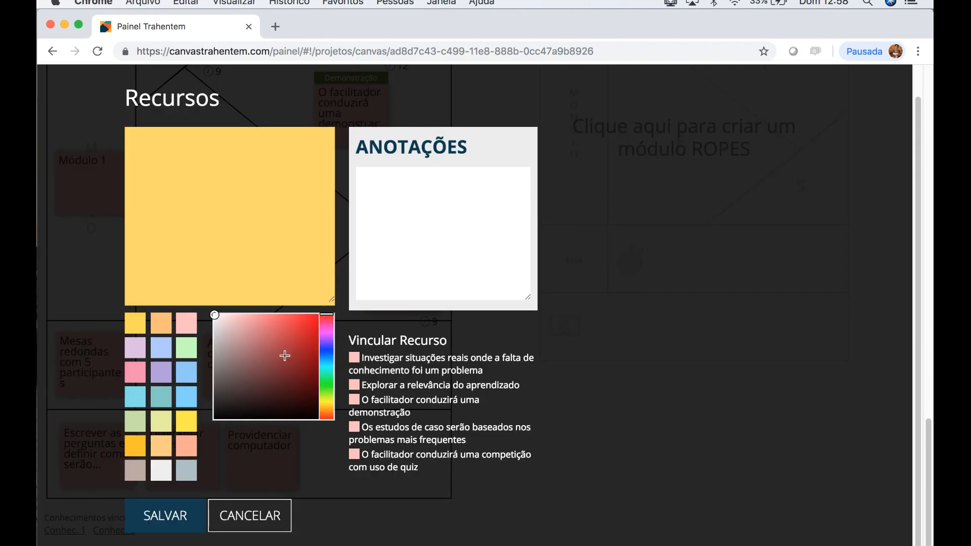
pyautogui.click(196, 322)
pyautogui.click(202, 210)
pyautogui.write('Escrever os e')
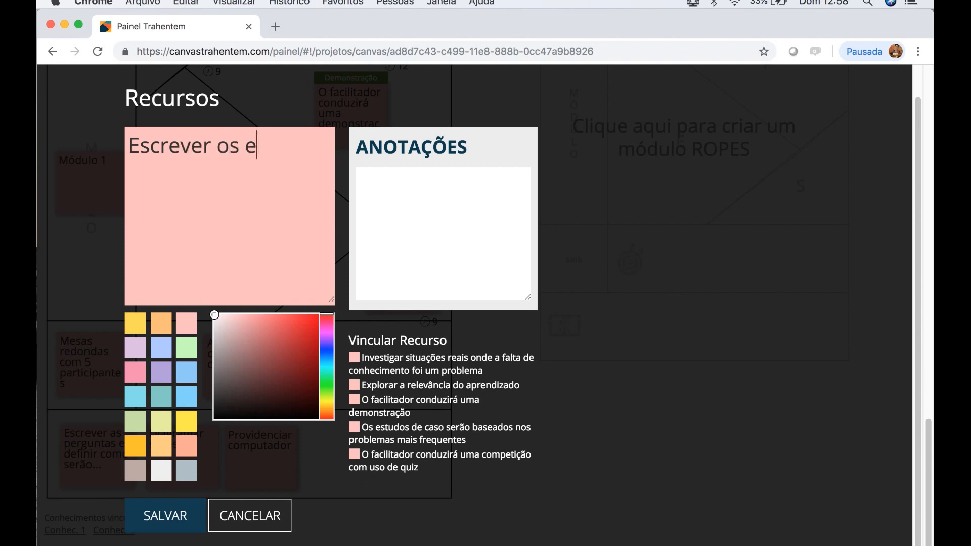
pyautogui.write('studos de caso')
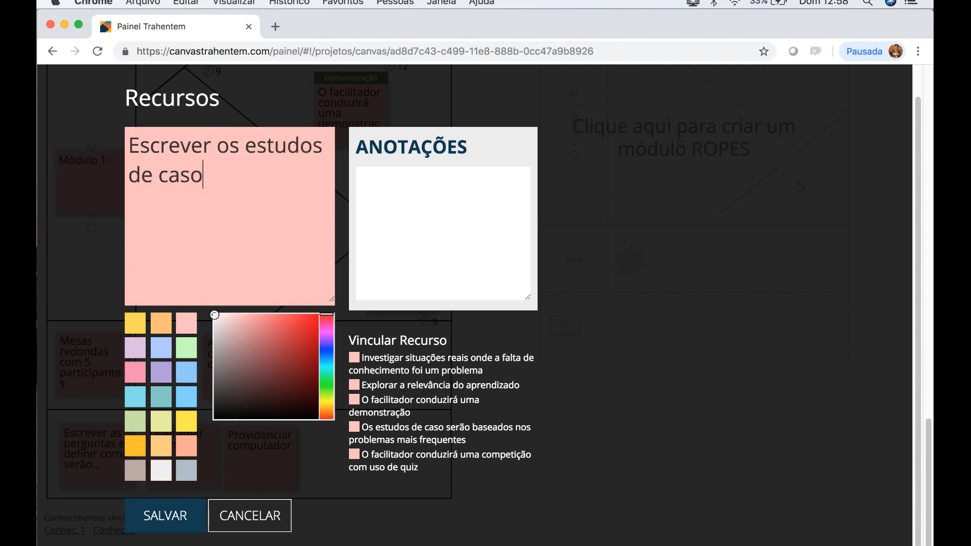
pyautogui.click(354, 429)
# Annotate the resource note with "Consultar os especialistas para levantar as informações para o estudo de caso" and save it.
pyautogui.write('Consultar os especialis')
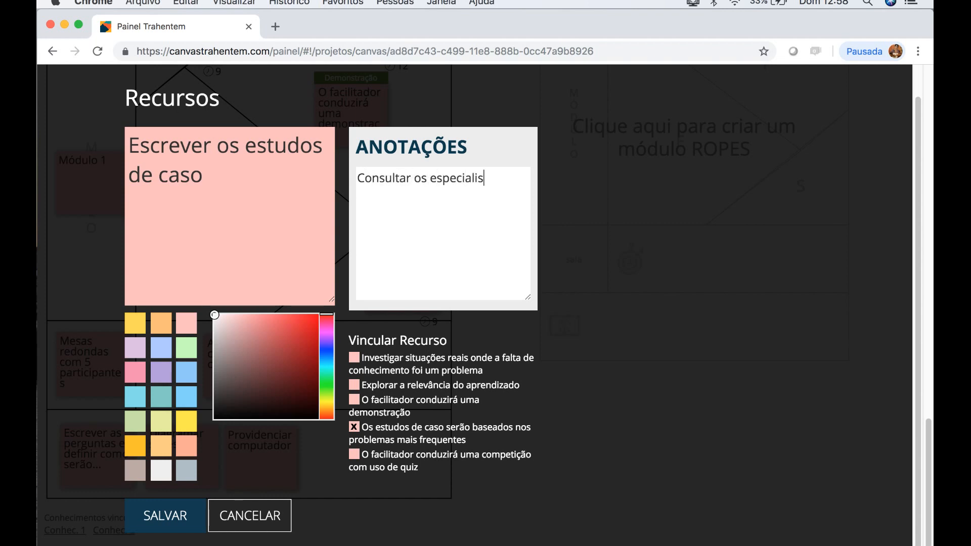
pyautogui.write('tas para levantar as informações para o estudo de caso')
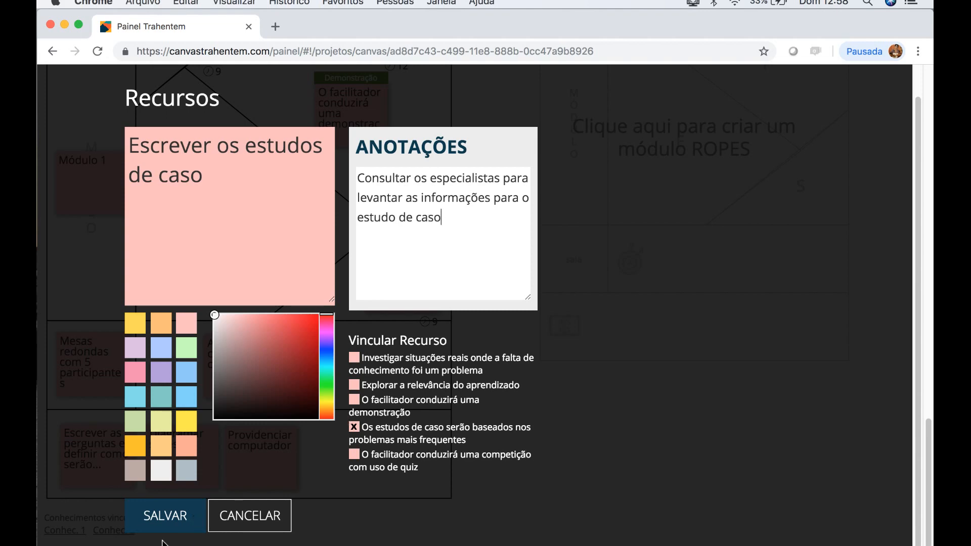
pyautogui.click(147, 526)
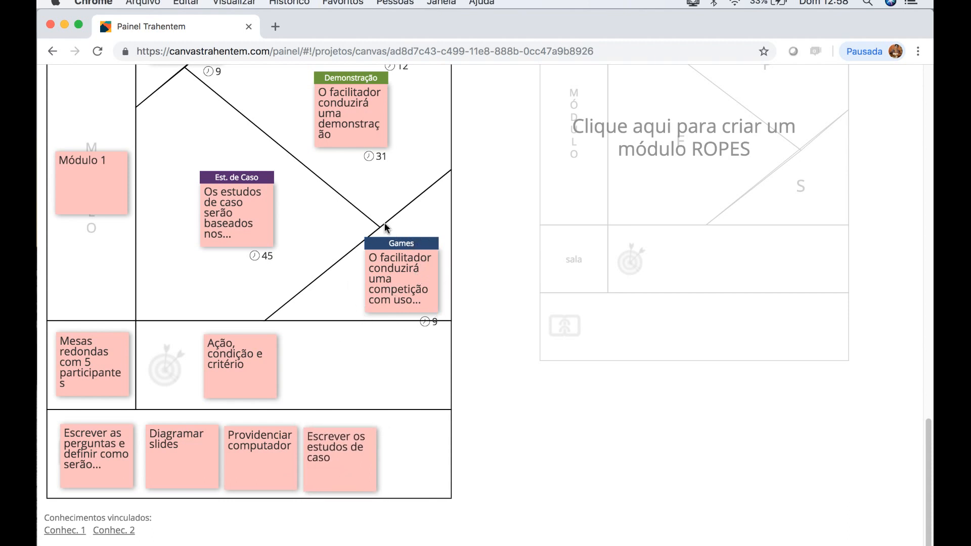
# Add a light pink resource note "Prepara as perguntas e os slides para o quiz", save it, and place it at the end of the resources row.
pyautogui.click(398, 449)
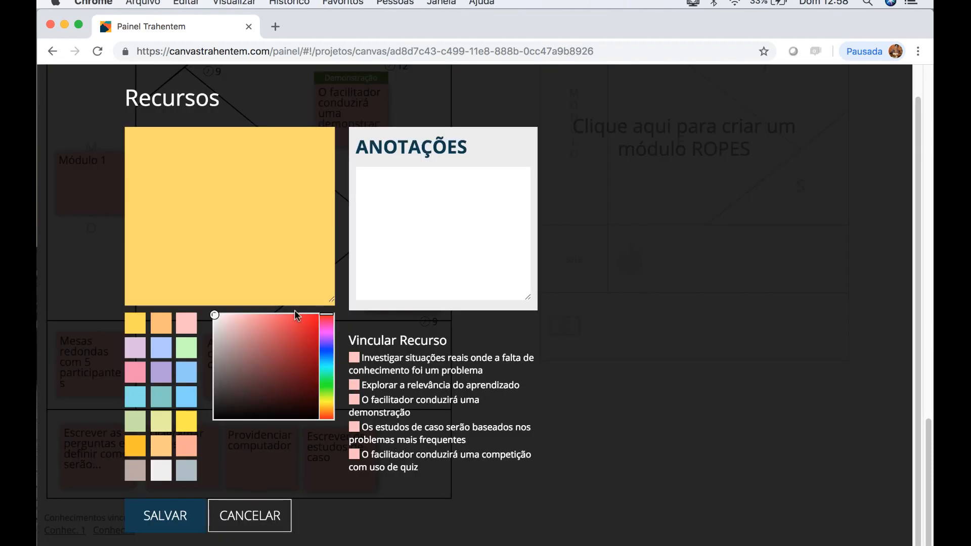
pyautogui.click(187, 327)
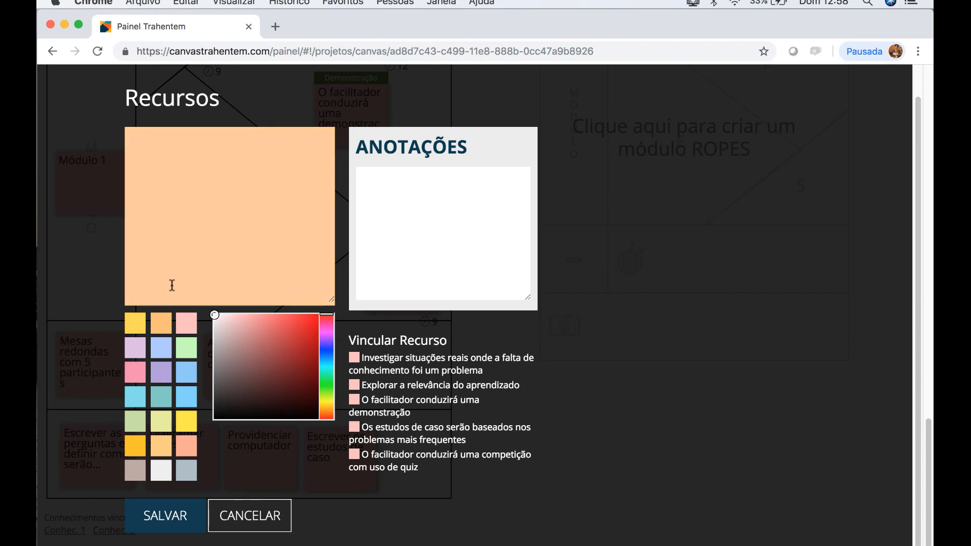
pyautogui.click(176, 214)
pyautogui.write('Prepa')
pyautogui.write('ra as per')
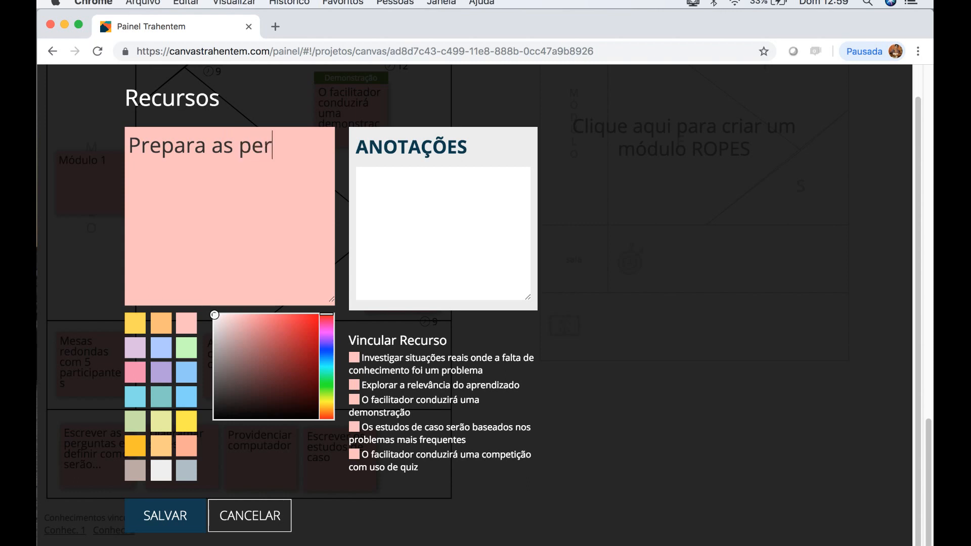
pyautogui.write('guntas e o')
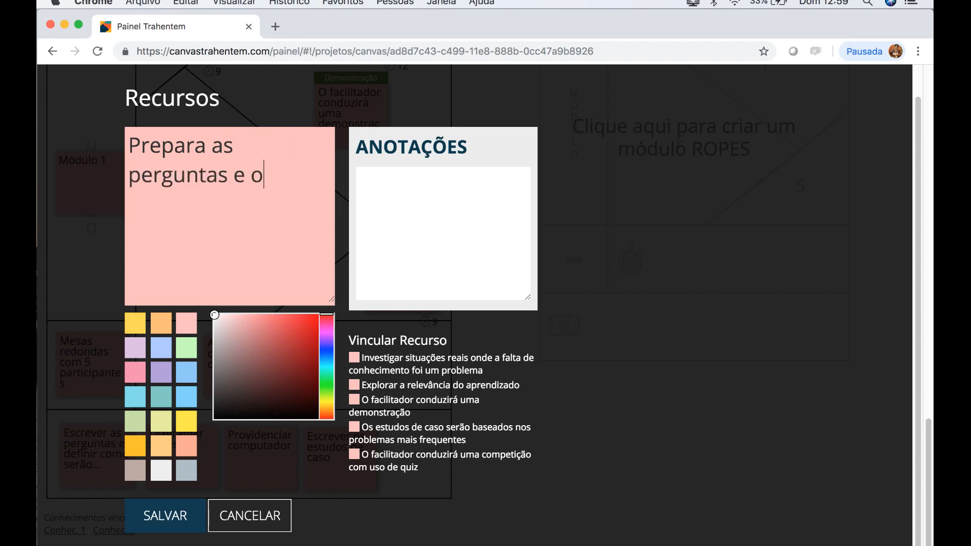
pyautogui.write('s slides pa')
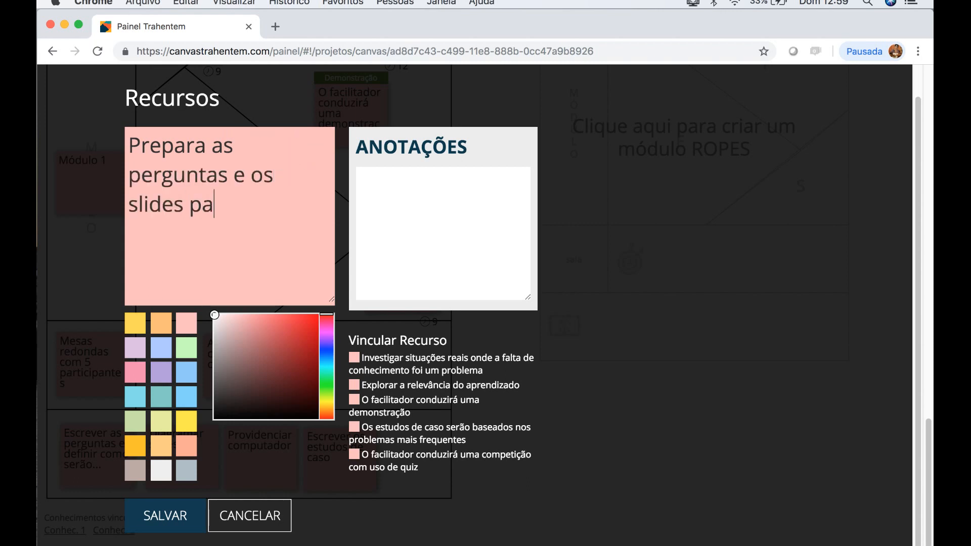
pyautogui.write('ra o quiaz')
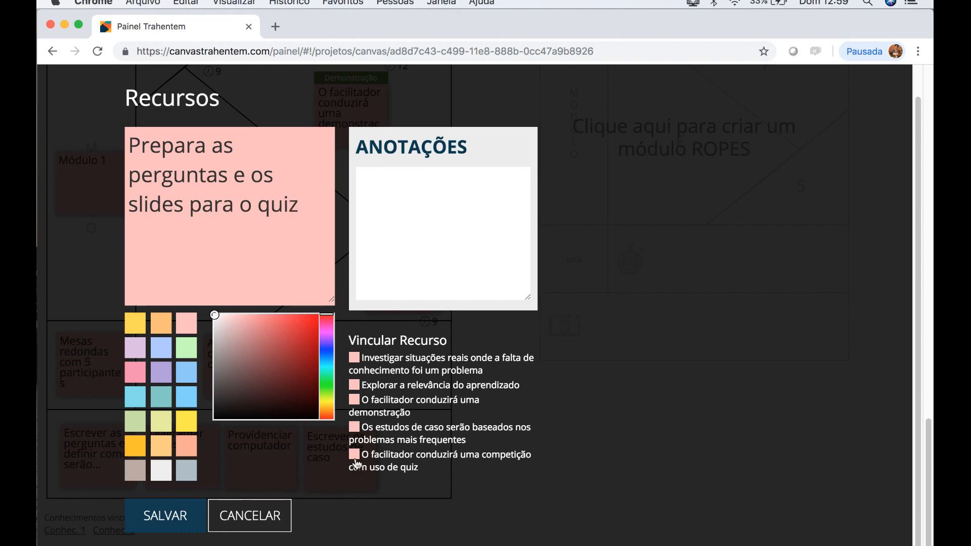
pyautogui.click(149, 523)
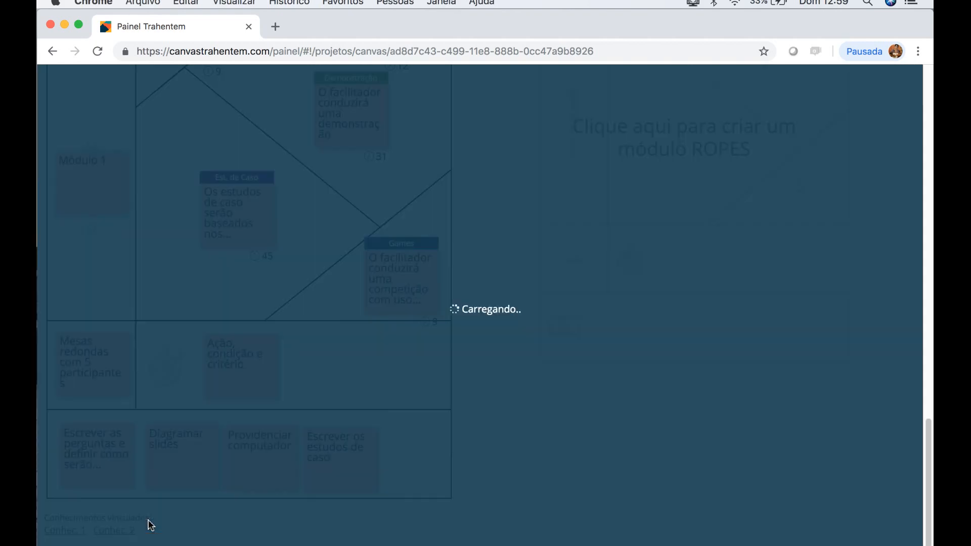
pyautogui.moveTo(427, 480); pyautogui.dragTo(401, 463)
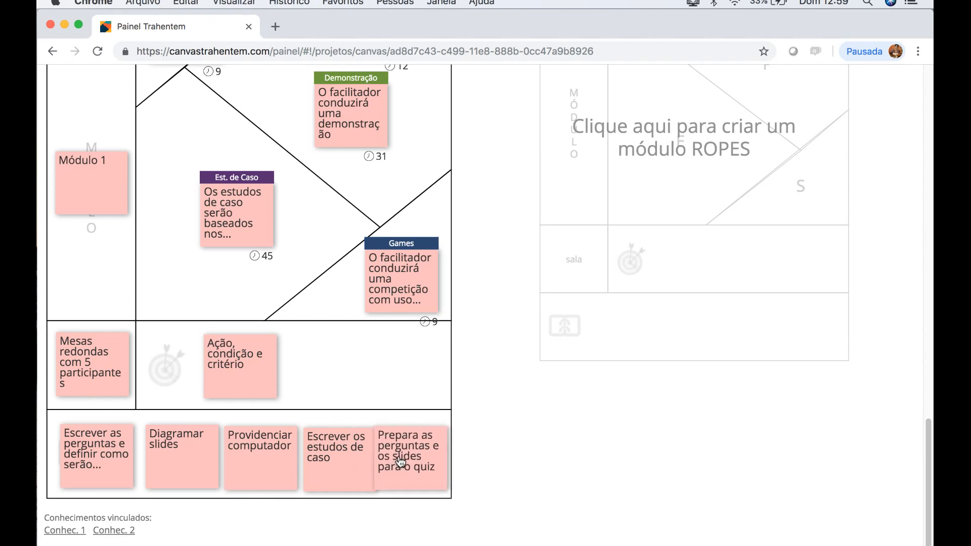
# Create a second ROPES module and write "Múdulo 2" on its module note, coloured light purple.
pyautogui.scroll(5, 559, 377)
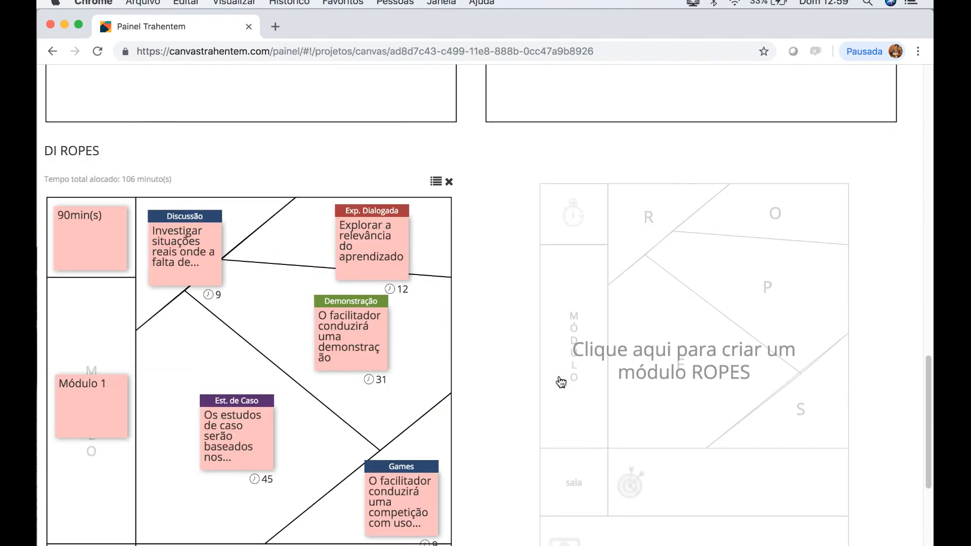
pyautogui.scroll(-2, 561, 383)
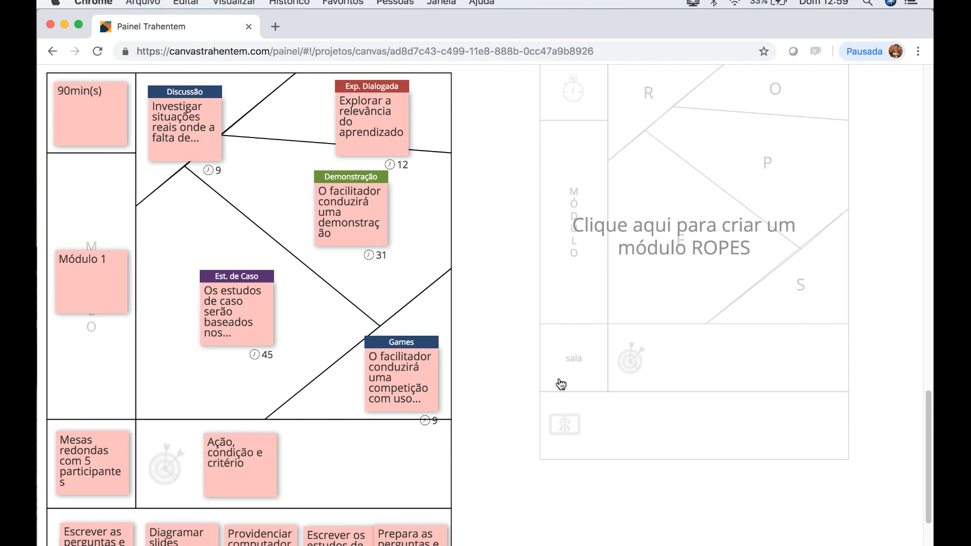
pyautogui.scroll(1, 559, 384)
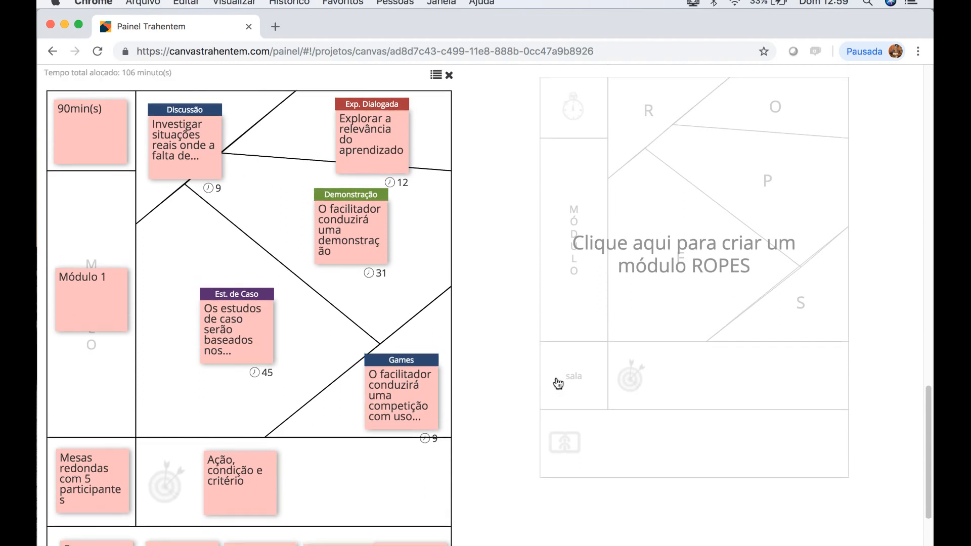
pyautogui.scroll(2, 620, 214)
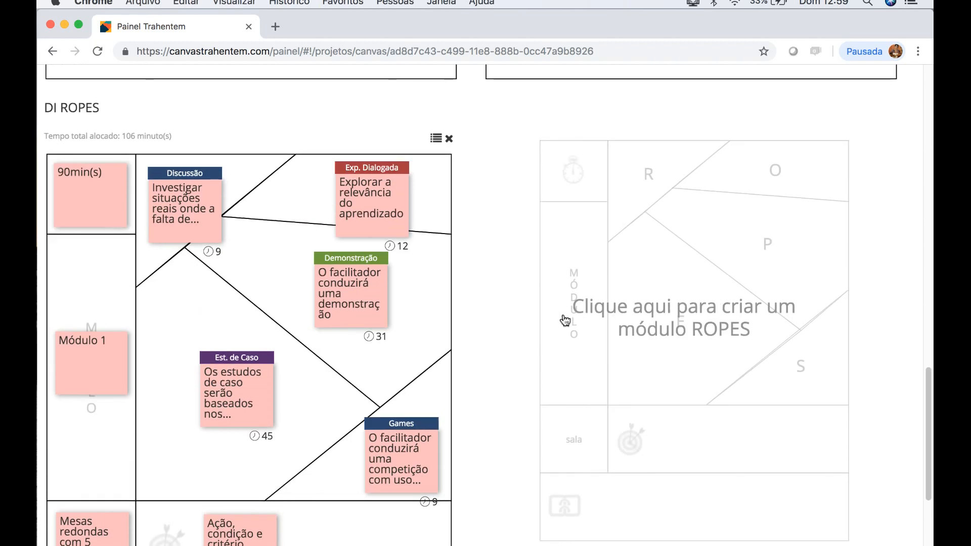
pyautogui.click(565, 321)
pyautogui.write('Moúdulos')
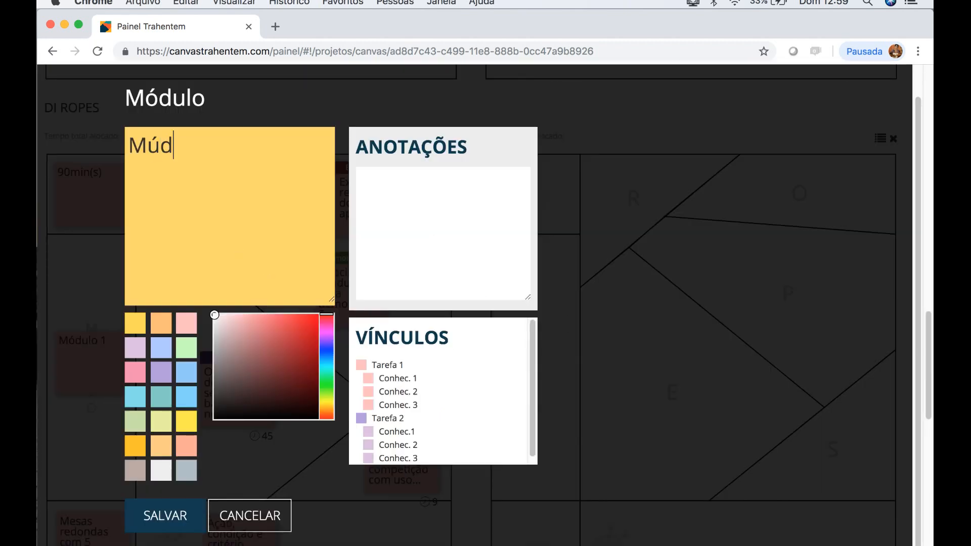
pyautogui.press('BackSpace')
pyautogui.press('BackSpace')
pyautogui.write('2')
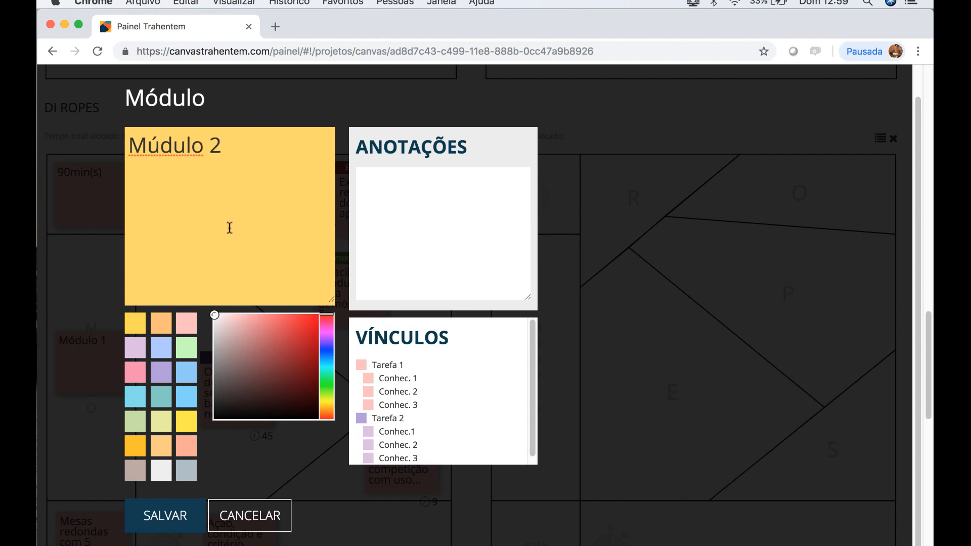
pyautogui.click(133, 355)
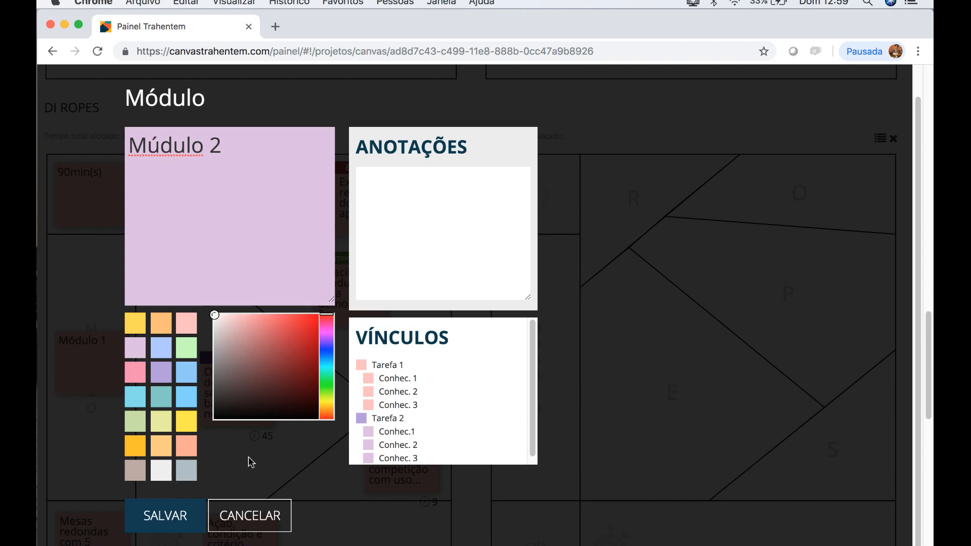
# Link Conhec.1 and Conhec. 2 of Tarefa 2 to the module note and save it with the title corrected to "Módulo 2".
pyautogui.click(368, 434)
pyautogui.click(370, 445)
pyautogui.moveTo(154, 143); pyautogui.dragTo(146, 144)
pyautogui.write('ó')
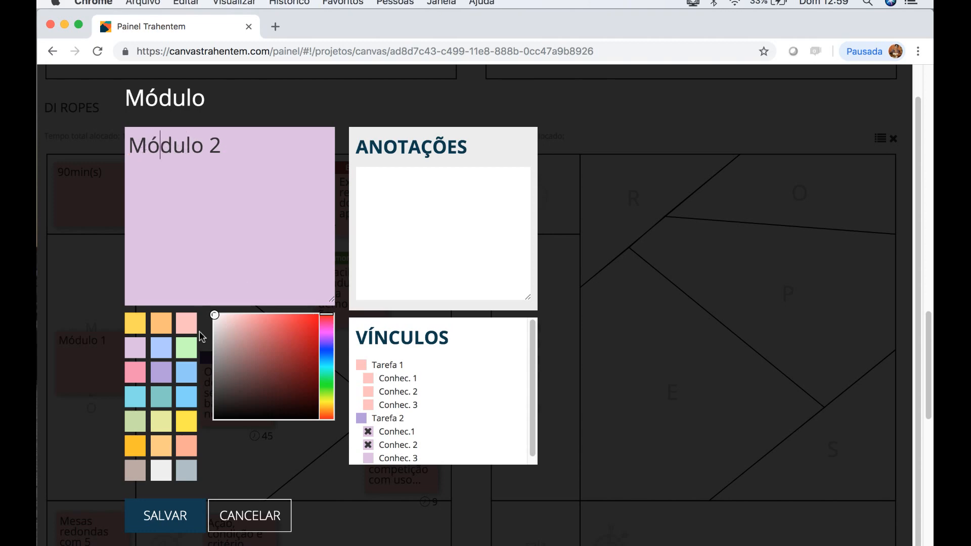
pyautogui.click(187, 516)
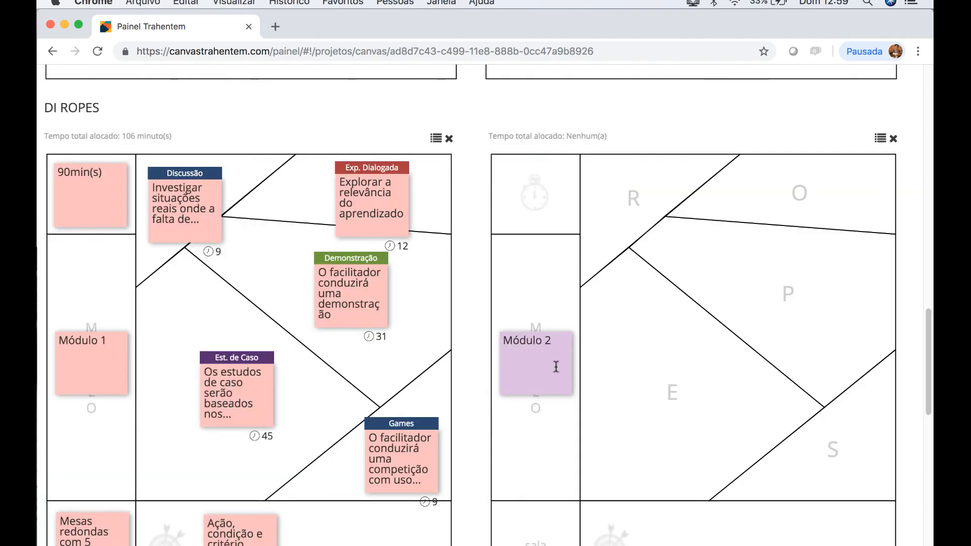
pyautogui.doubleClick(556, 369)
pyautogui.click(187, 514)
# Add a light purple objective note "Ação, condição e critério" to Módulo 2, save it, and position it beside the target symbol.
pyautogui.scroll(-3, 506, 433)
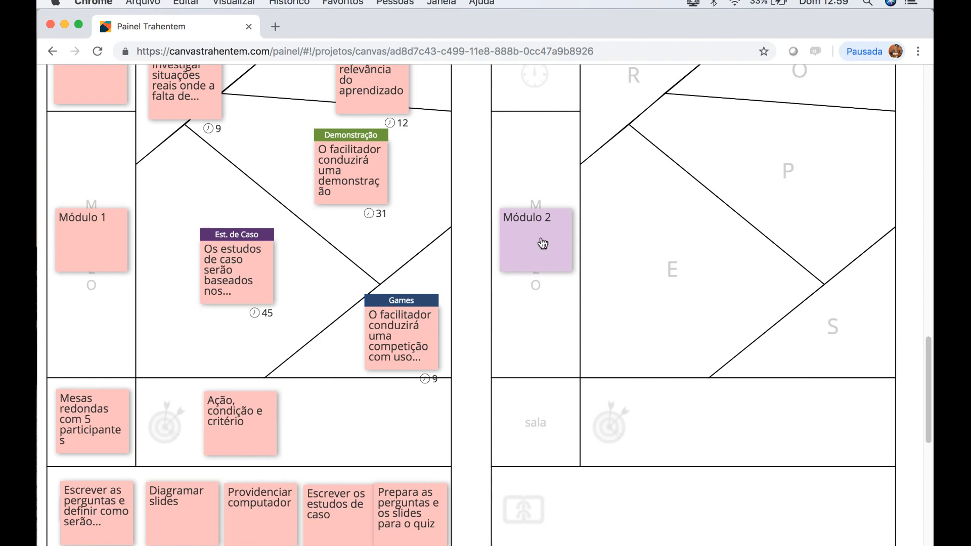
pyautogui.doubleClick(672, 406)
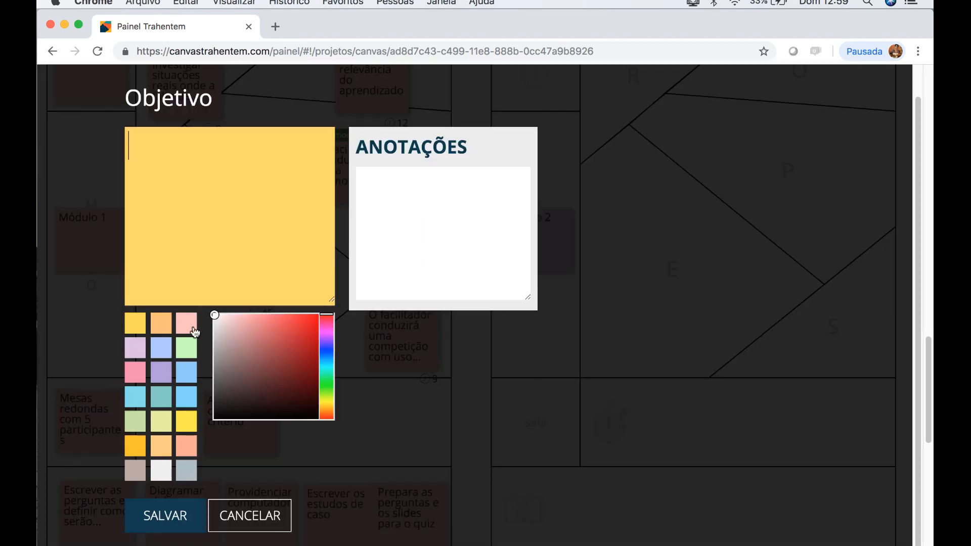
pyautogui.click(135, 348)
pyautogui.write('Ação ')
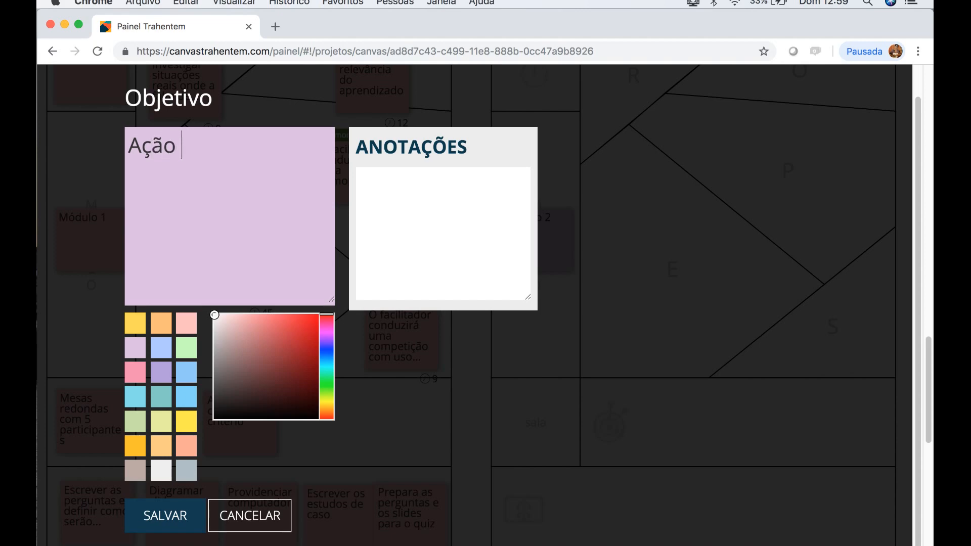
pyautogui.write(', condição e crit')
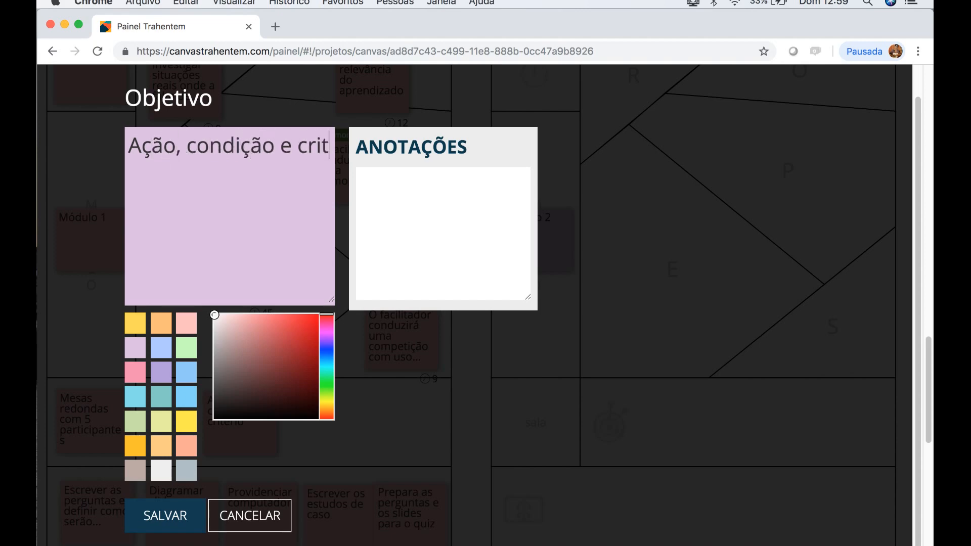
pyautogui.write('éiro')
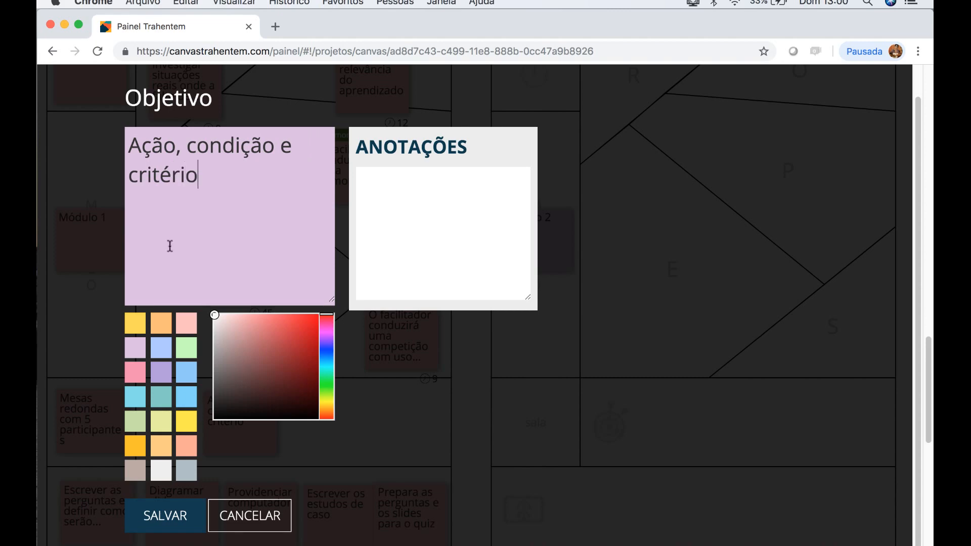
pyautogui.click(186, 518)
pyautogui.moveTo(716, 457); pyautogui.dragTo(690, 439)
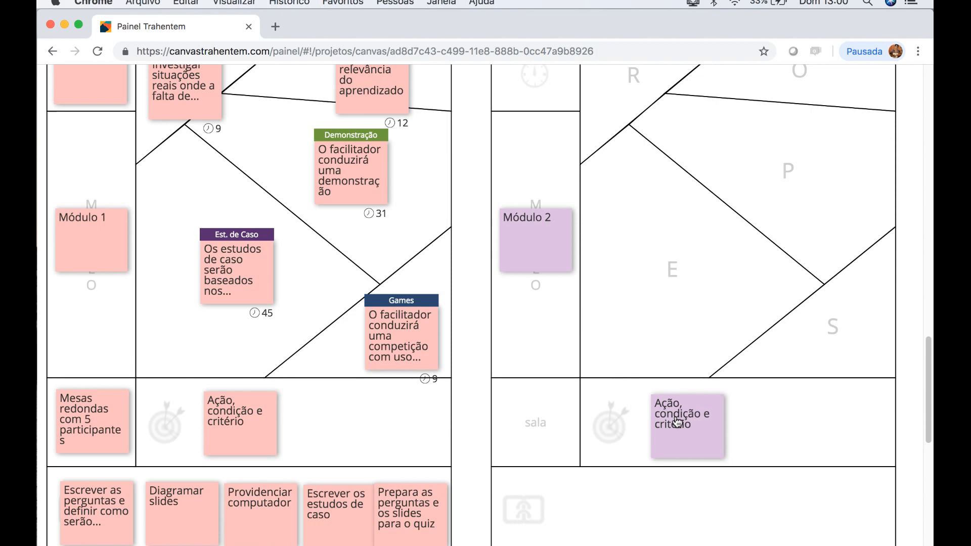
# Add a light purple time note of 120 minutes to Módulo 2 and save it.
pyautogui.click(532, 164)
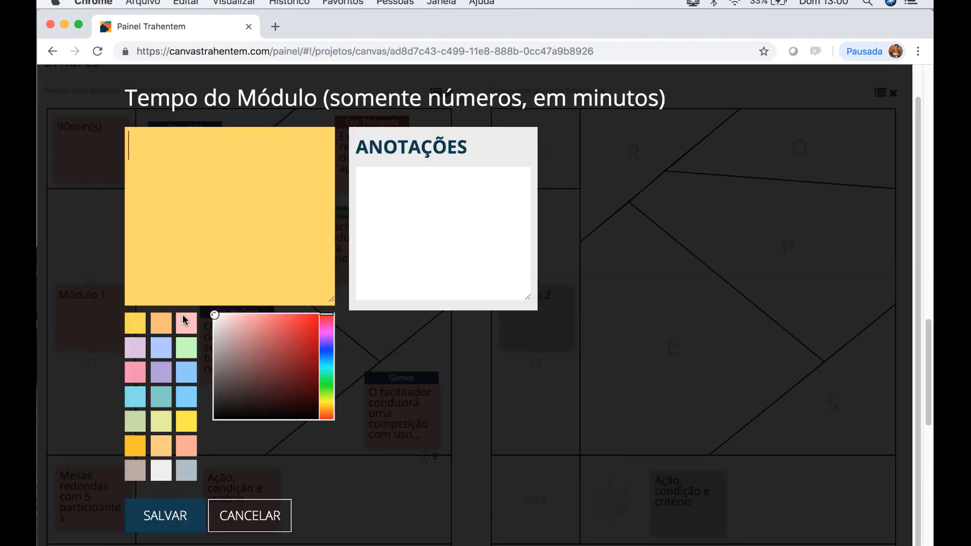
pyautogui.click(134, 349)
pyautogui.write('120')
pyautogui.click(179, 526)
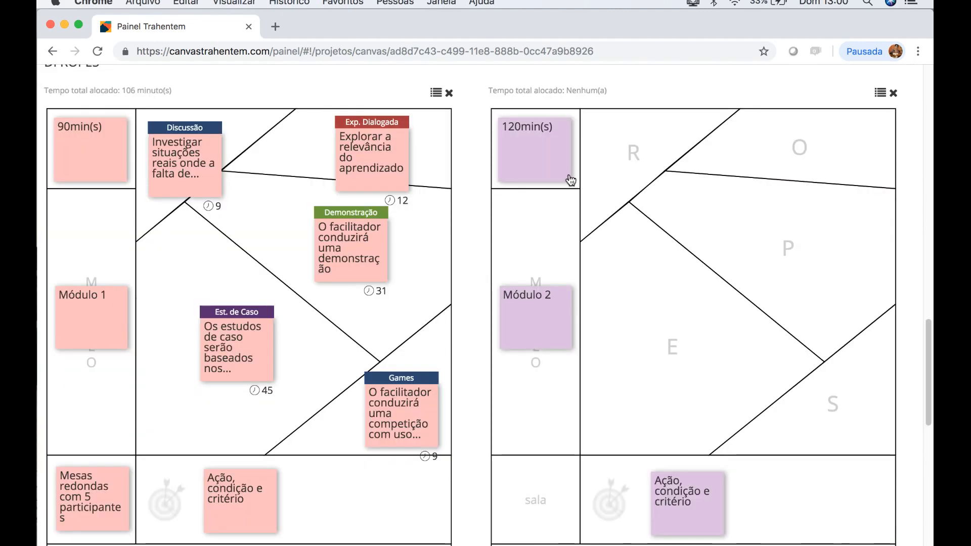
# Start a review activity note in Módulo 2 and assign it the Simulações technique.
pyautogui.click(654, 156)
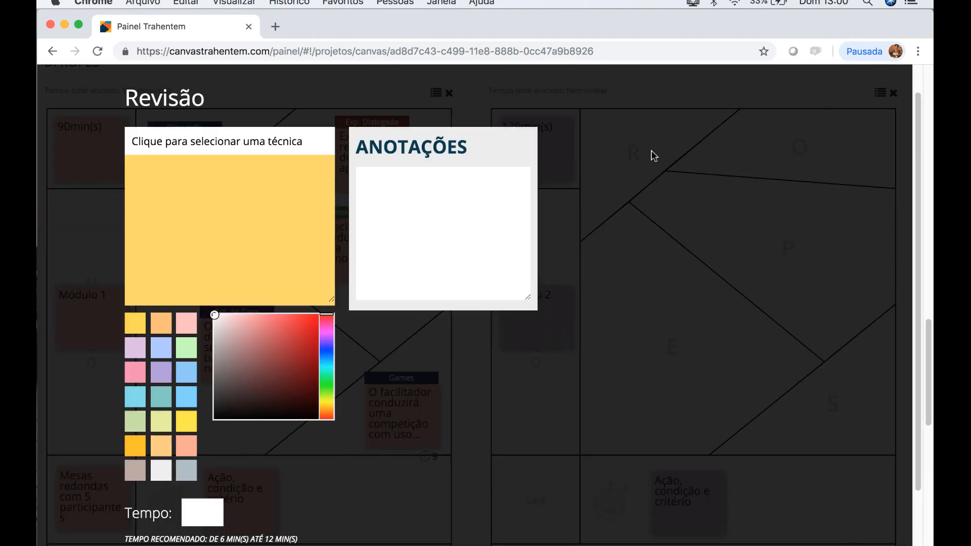
pyautogui.click(298, 146)
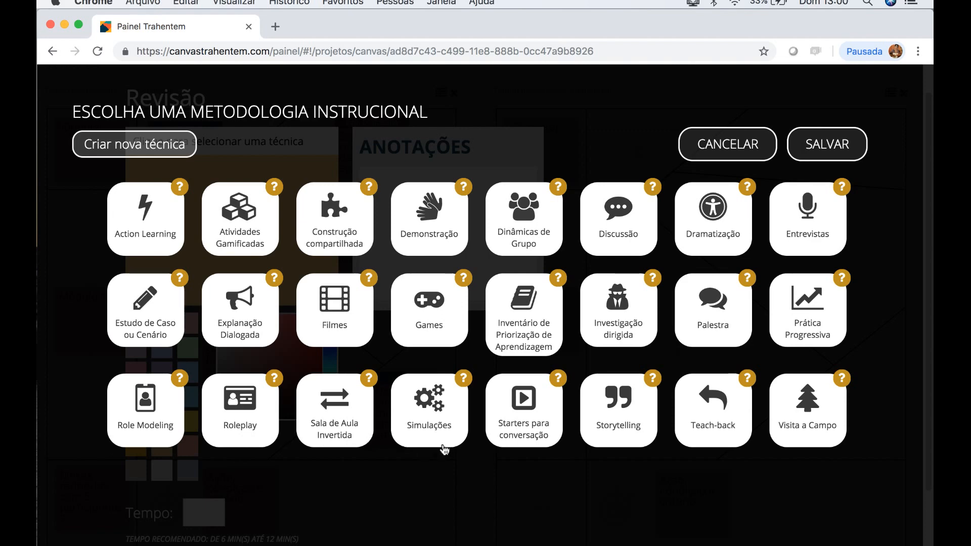
pyautogui.click(444, 417)
pyautogui.click(849, 141)
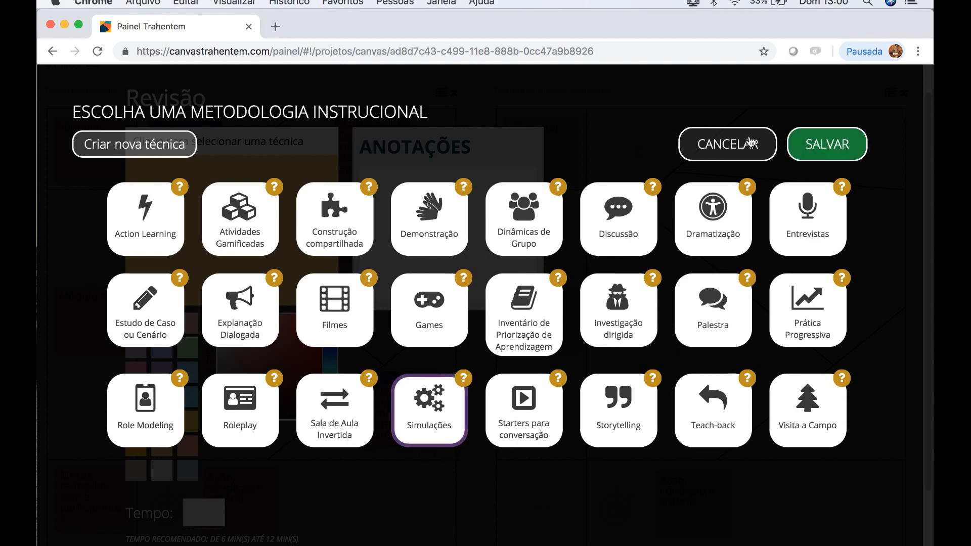
# Colour the review note light purple and write "Ficou mais fácil, não é?" on it.
pyautogui.click(135, 348)
pyautogui.write('Ficou mais')
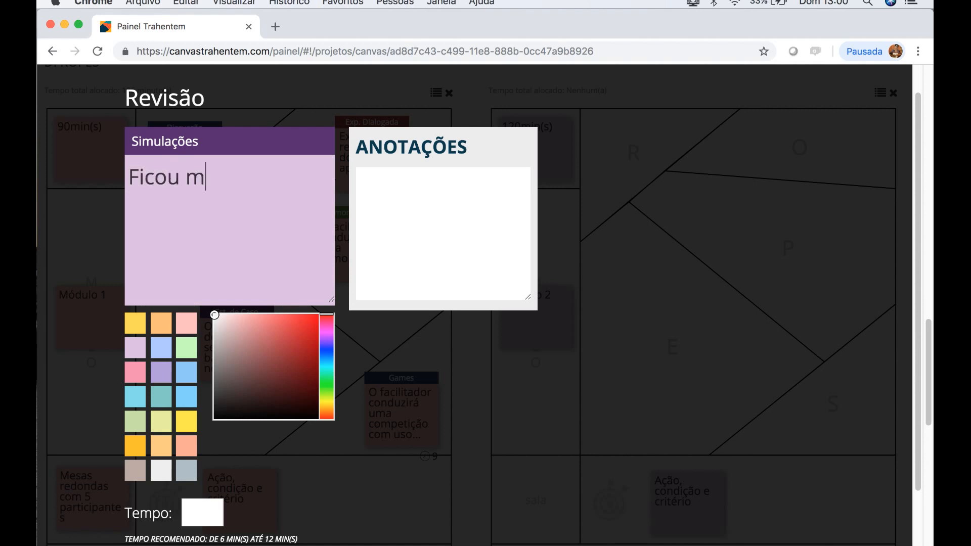
pyautogui.write('ci')
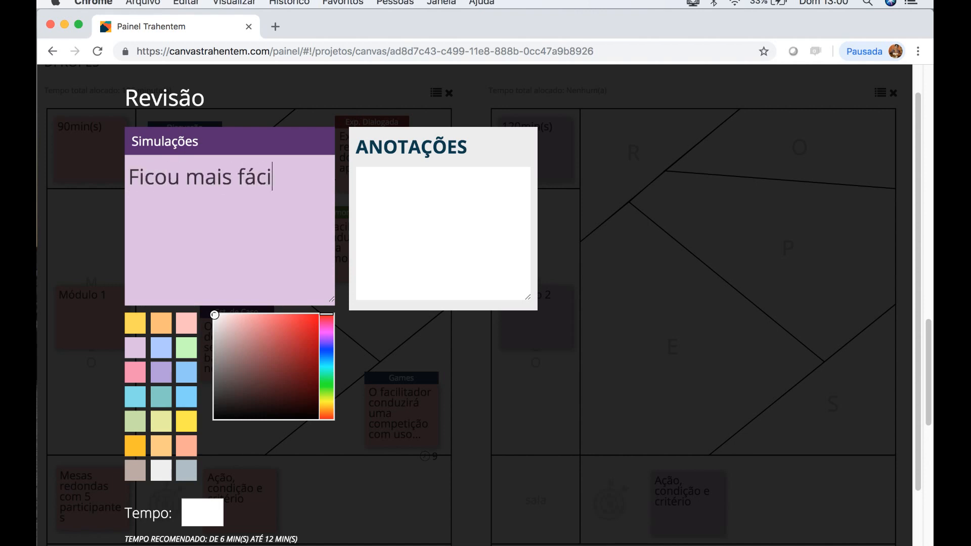
pyautogui.write('l, não é')
pyautogui.write('é')
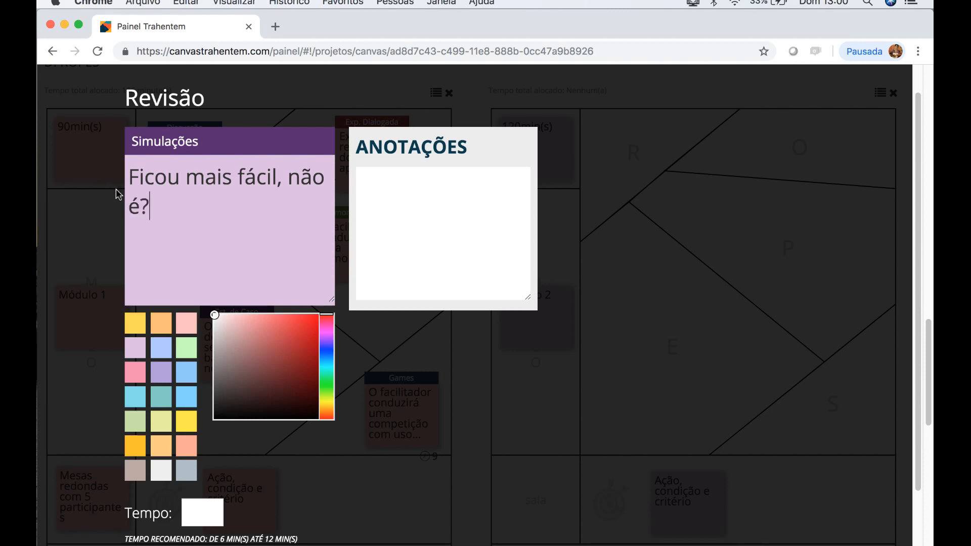
# Set the Simulações note's time to 12 minutes, save it, and position it in Módulo 2's R area.
pyautogui.scroll(-3, 113, 191)
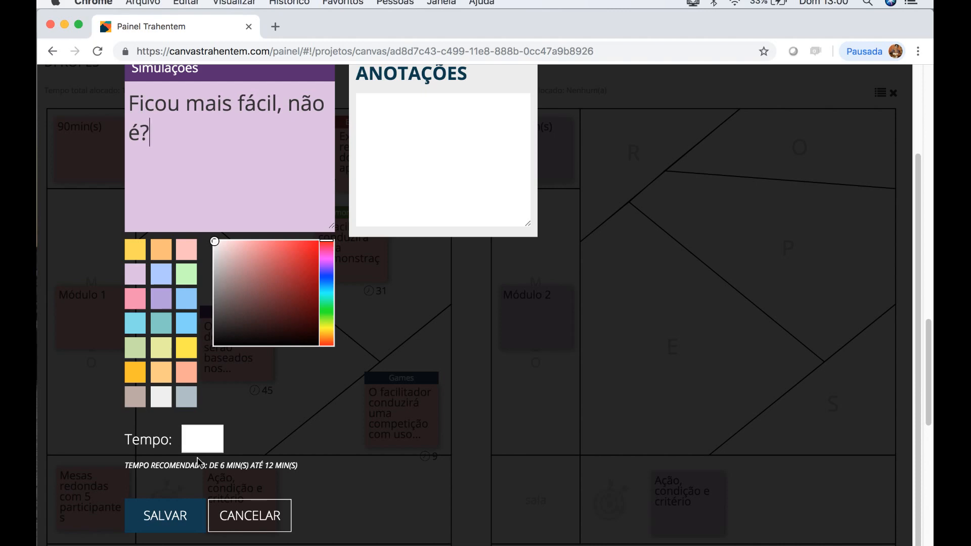
pyautogui.write('12')
pyautogui.click(164, 529)
pyautogui.moveTo(711, 215); pyautogui.dragTo(661, 191)
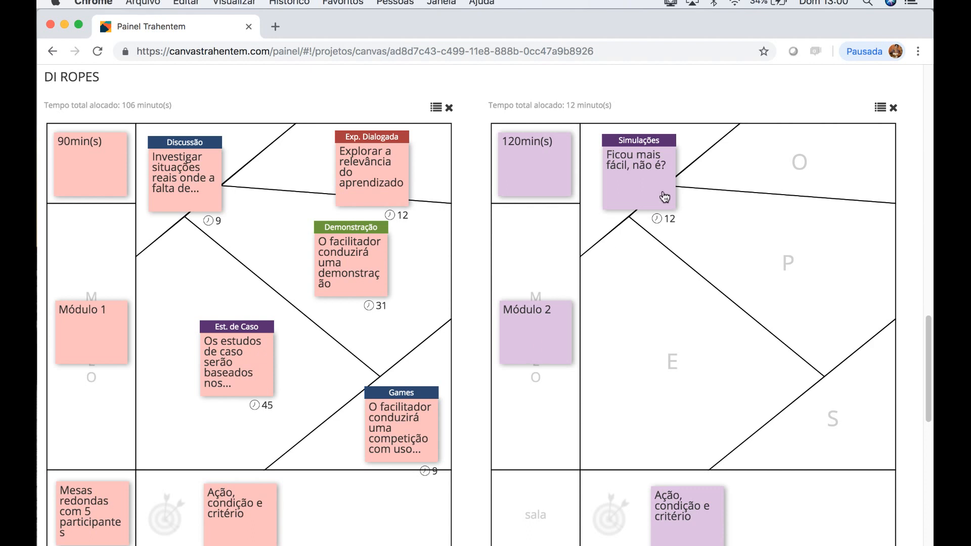
# Try out module ordering by moving Módulo 2 in the list, leaving Módulo 1 first, and close the ordering dialog.
pyautogui.click(881, 108)
pyautogui.moveTo(292, 169); pyautogui.dragTo(305, 139)
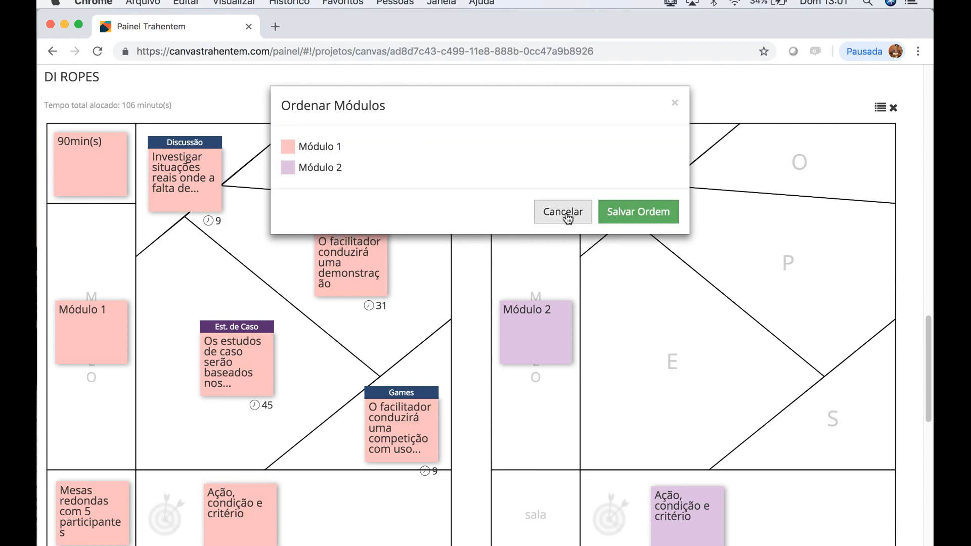
pyautogui.click(627, 215)
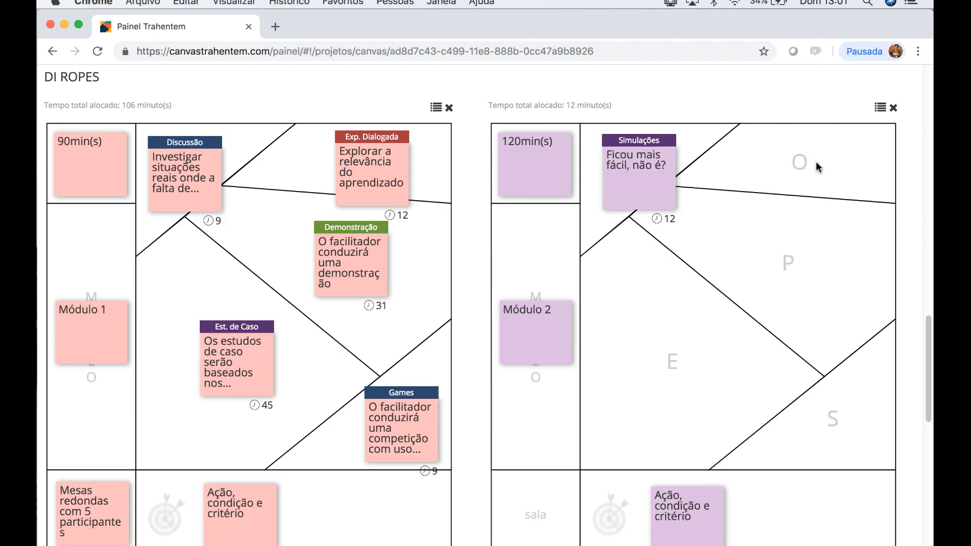
# Delete the Módulo 2 ROPES module from the project and confirm the removal.
pyautogui.click(894, 108)
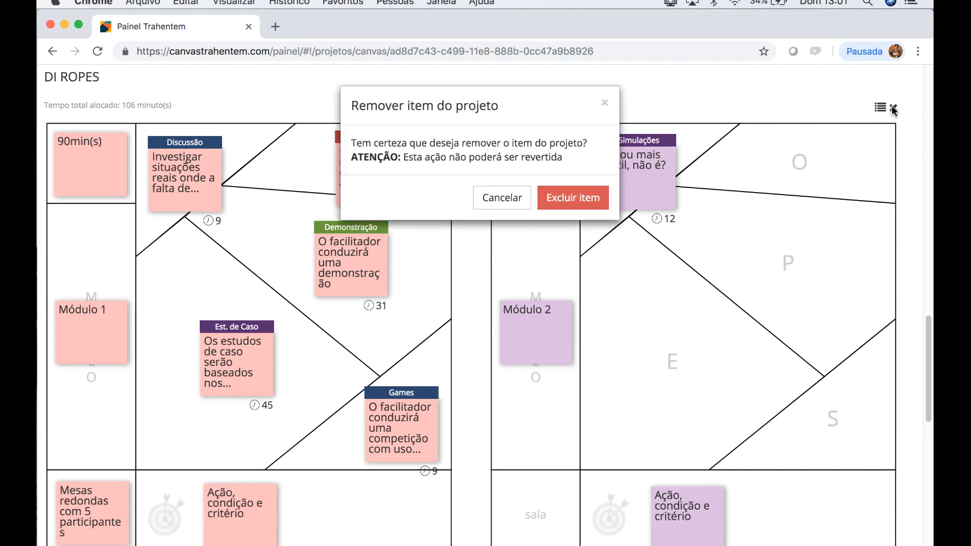
pyautogui.click(569, 199)
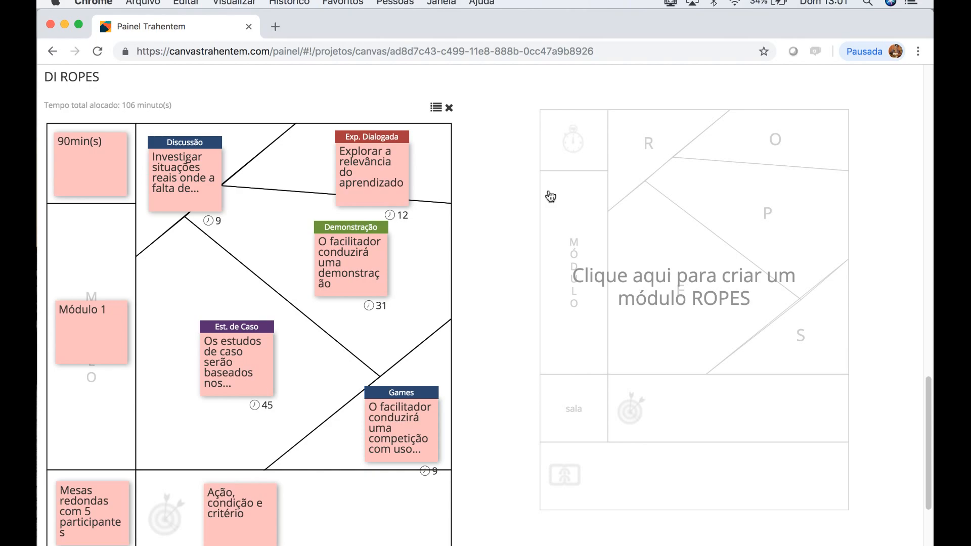
# Export the project's DI document with annotations and open the downloaded .docx file in Word.
pyautogui.scroll(10, 478, 193)
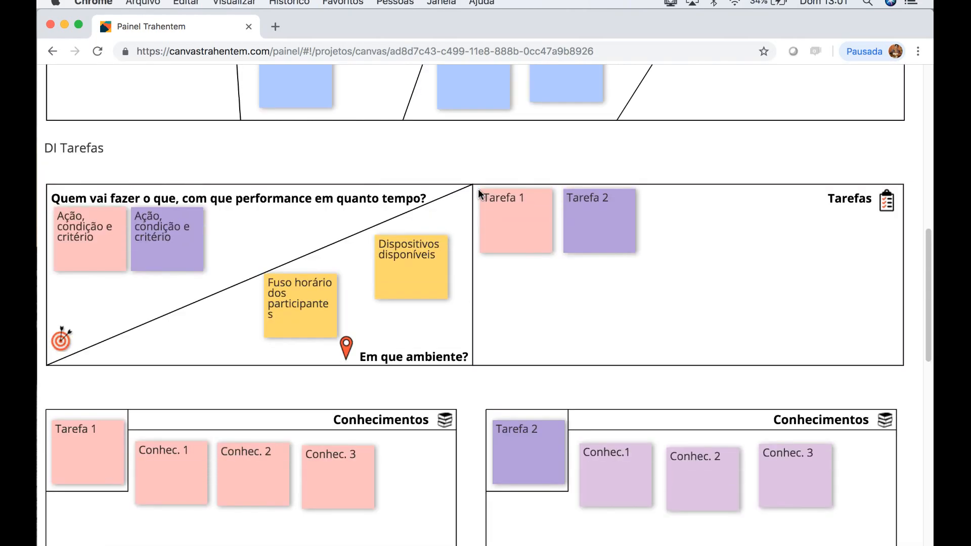
pyautogui.scroll(10, 478, 192)
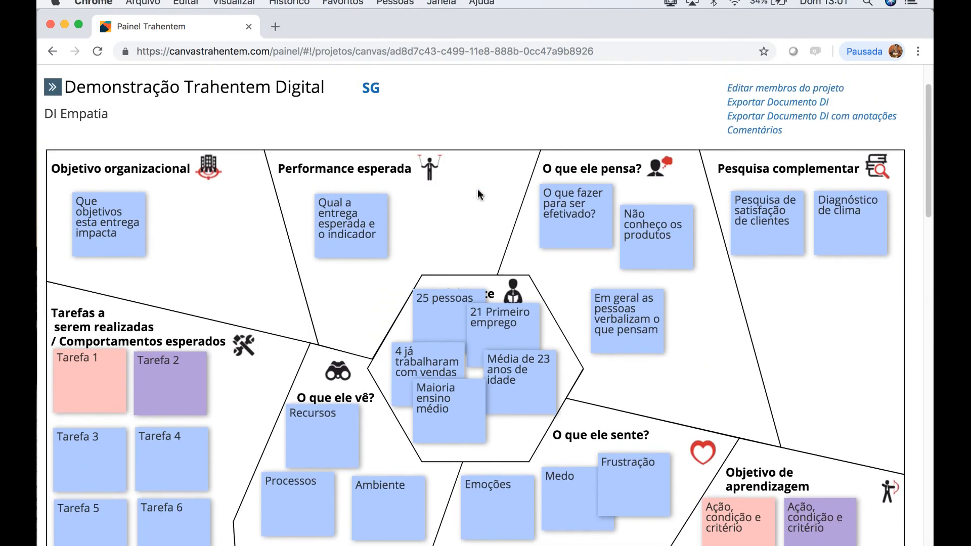
pyautogui.scroll(3, 479, 192)
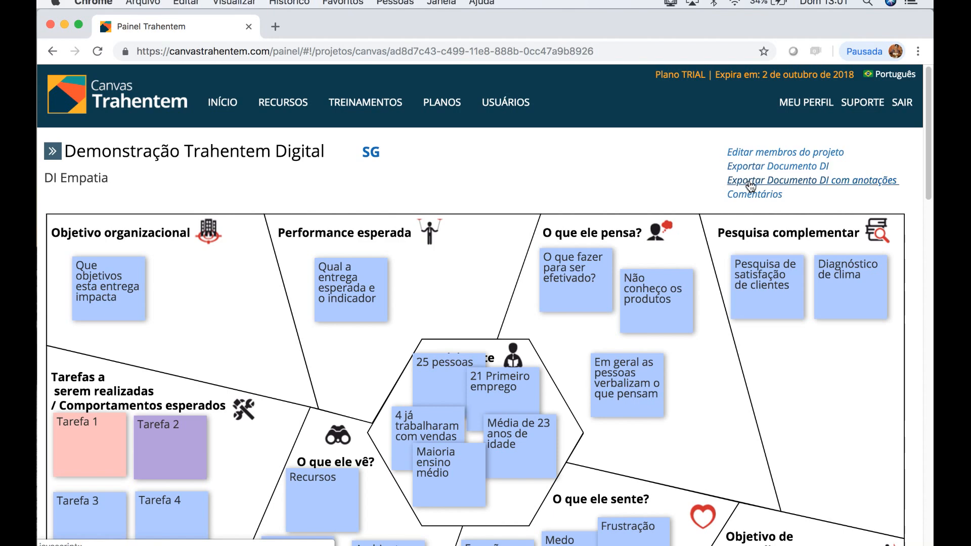
pyautogui.click(808, 185)
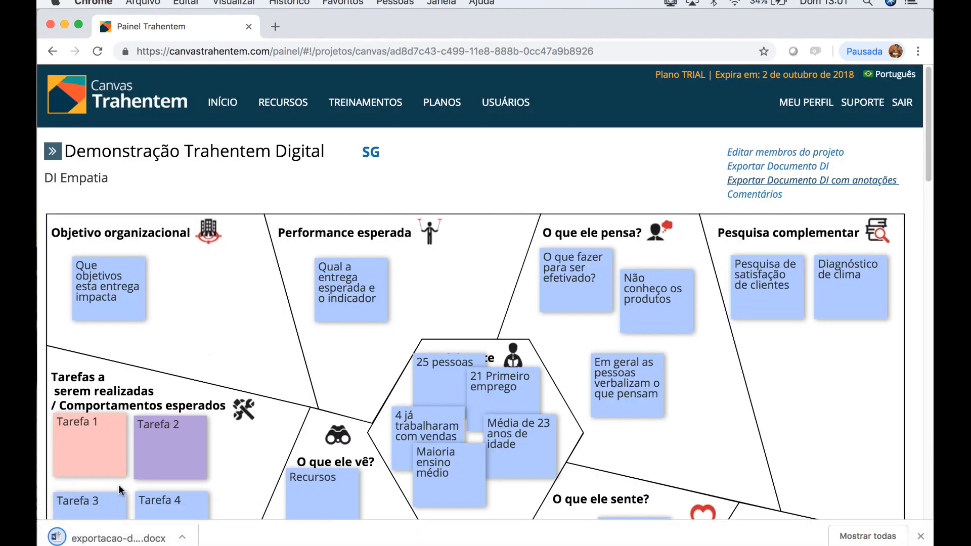
pyautogui.click(128, 539)
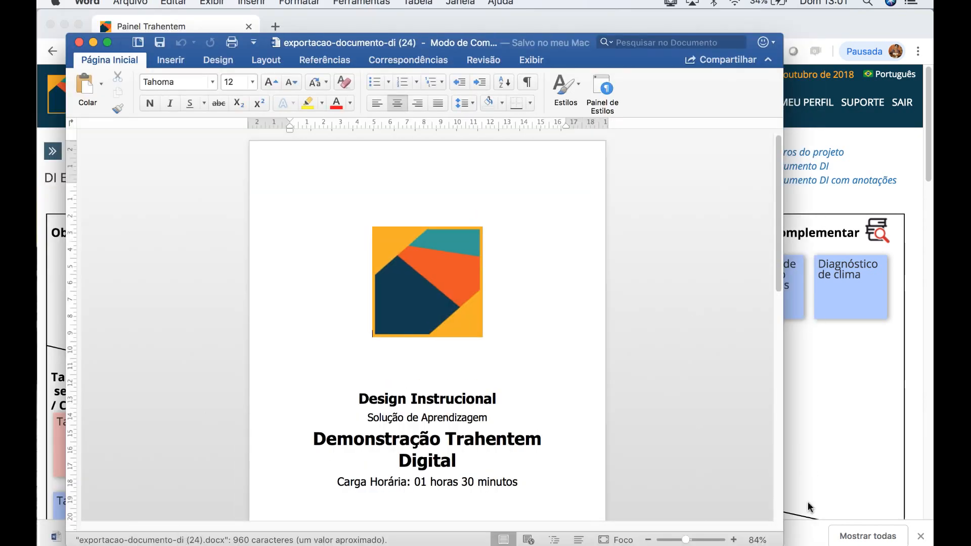
# Enlarge the document window and examine the exported cover page and the Módulo 1 table.
pyautogui.moveTo(781, 539); pyautogui.dragTo(904, 545)
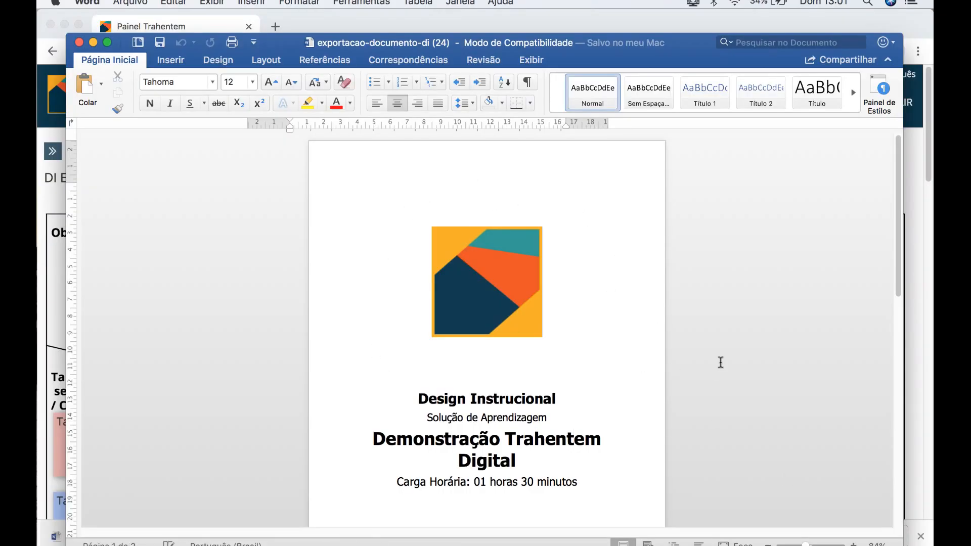
pyautogui.scroll(-1, 720, 363)
pyautogui.scroll(-3, 722, 364)
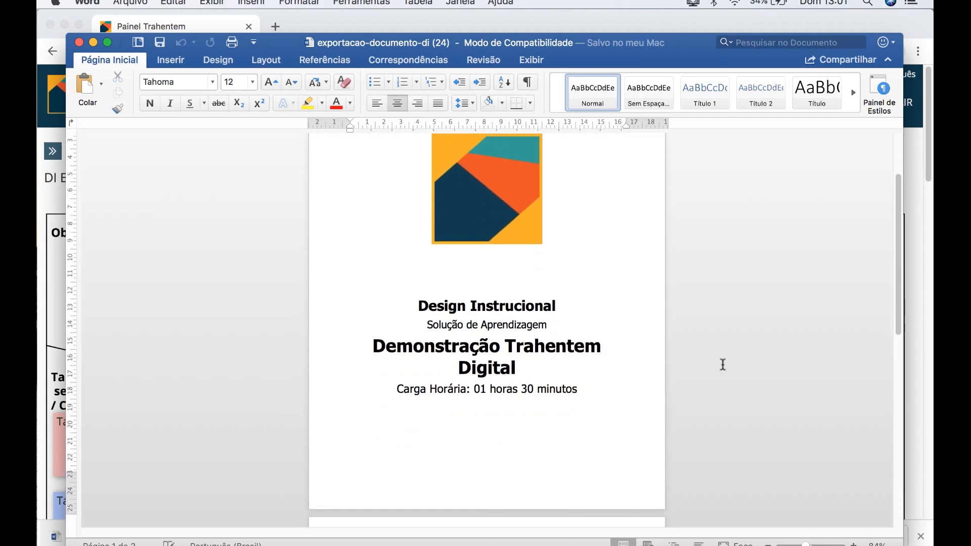
pyautogui.scroll(-2, 722, 364)
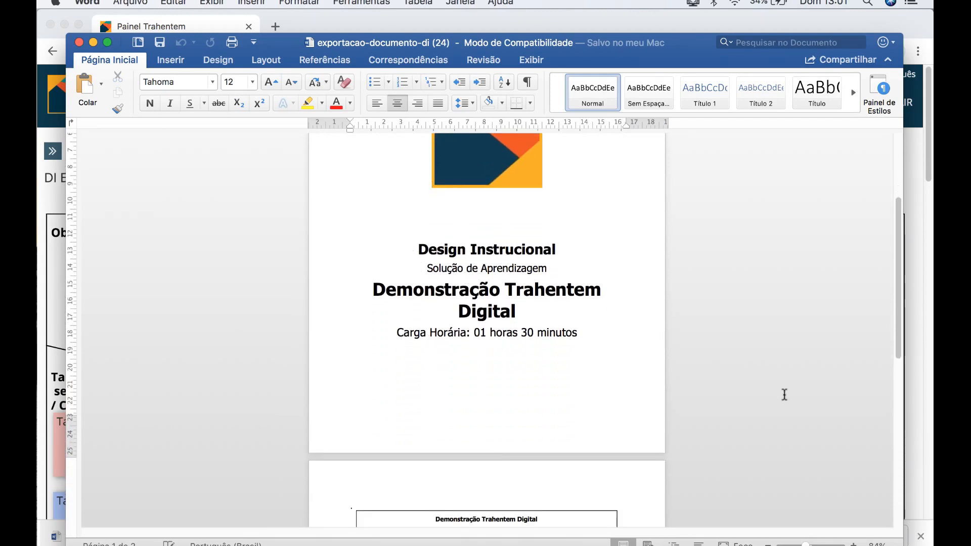
pyautogui.scroll(-6, 785, 395)
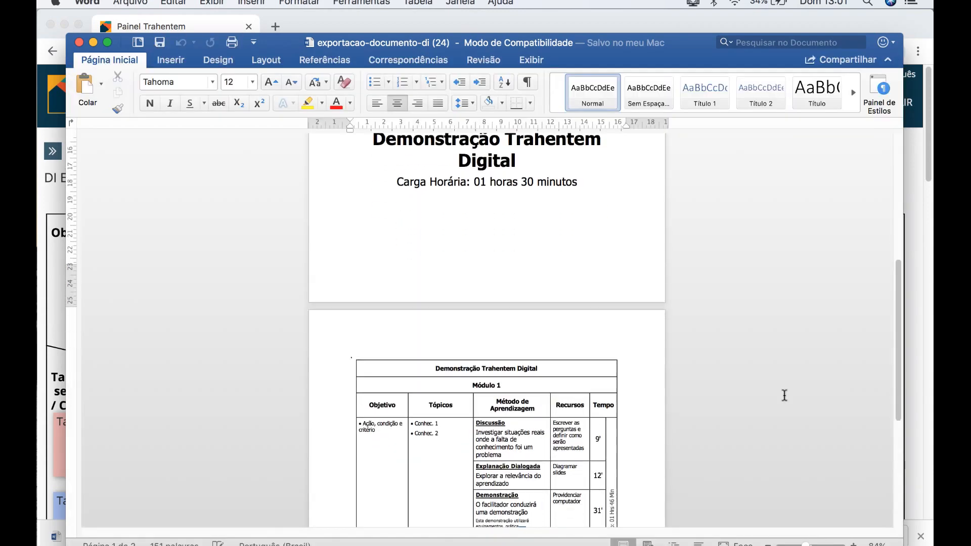
pyautogui.scroll(-7, 785, 395)
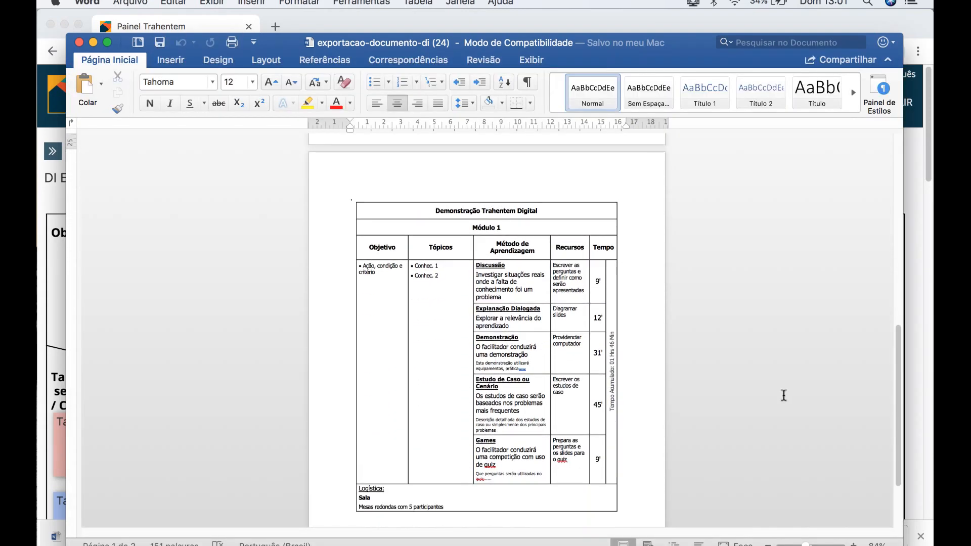
pyautogui.scroll(-1, 784, 395)
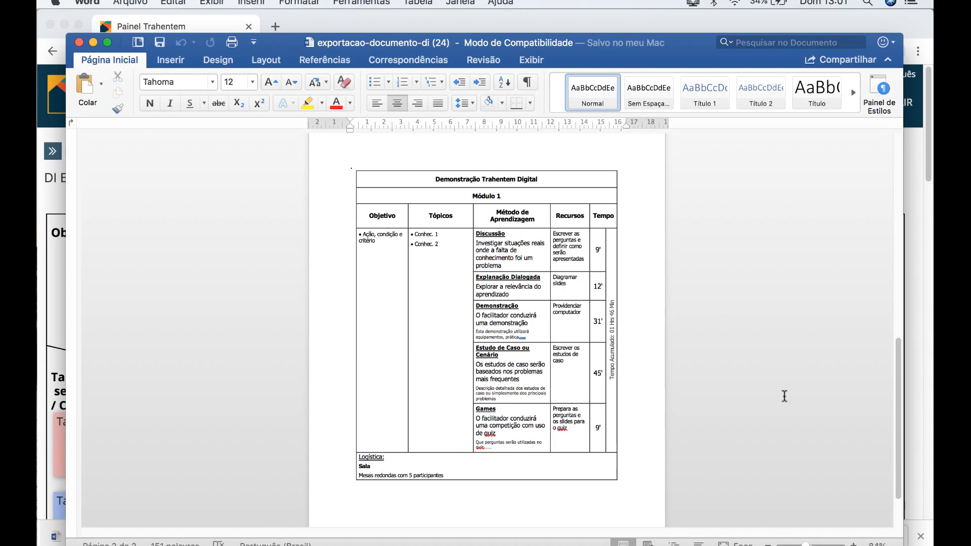
pyautogui.scroll(5, 784, 396)
pyautogui.scroll(1, 785, 396)
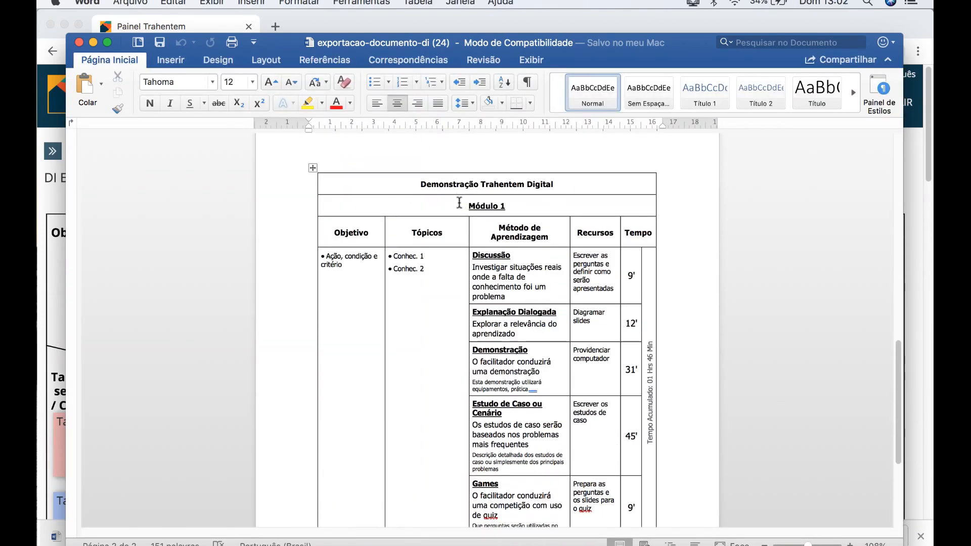
# Review the Módulo 1 table's objective, topics, learning method, resources and time columns, and close the document.
pyautogui.moveTo(460, 205); pyautogui.dragTo(534, 209)
pyautogui.moveTo(334, 234); pyautogui.dragTo(352, 233)
pyautogui.doubleClick(352, 234)
pyautogui.moveTo(412, 233); pyautogui.dragTo(438, 279)
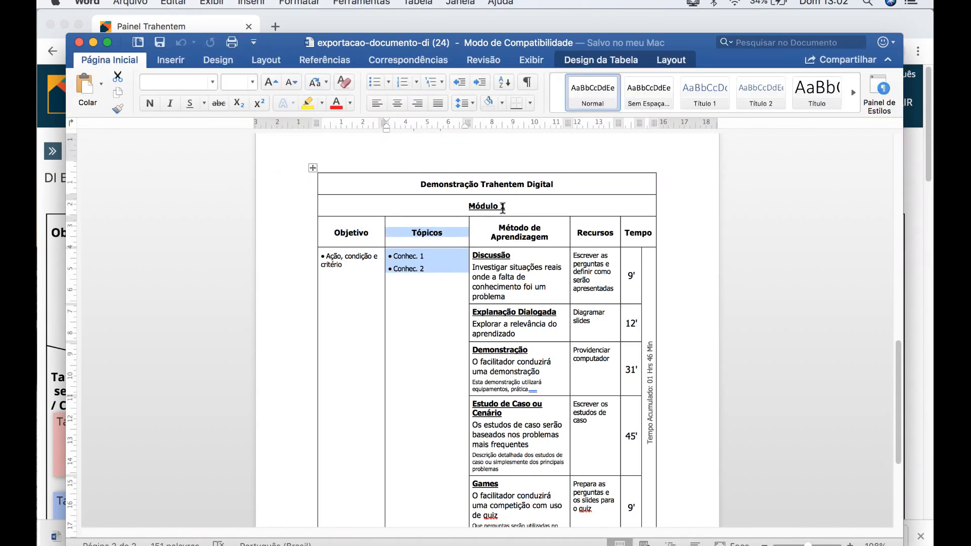
pyautogui.moveTo(497, 225); pyautogui.dragTo(535, 364)
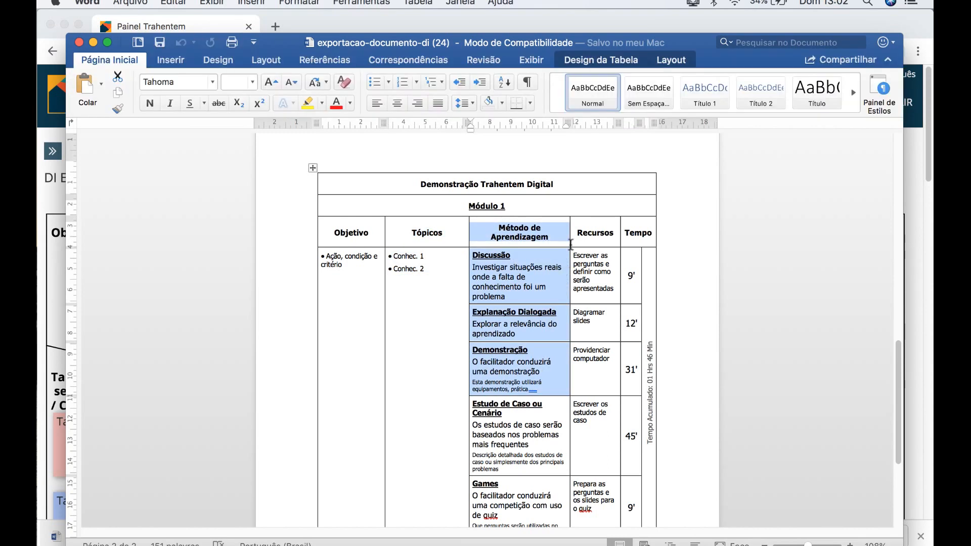
pyautogui.moveTo(580, 237); pyautogui.dragTo(609, 282)
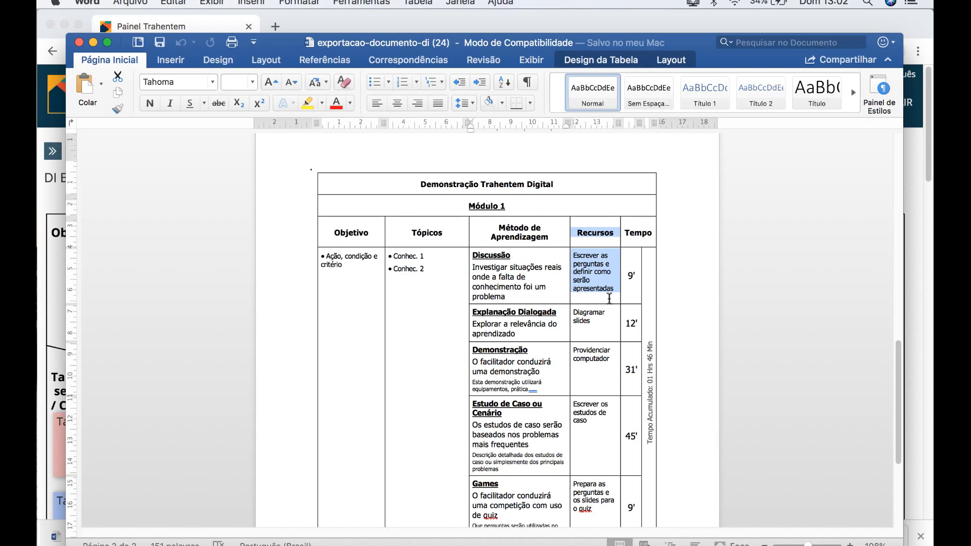
pyautogui.click(628, 273)
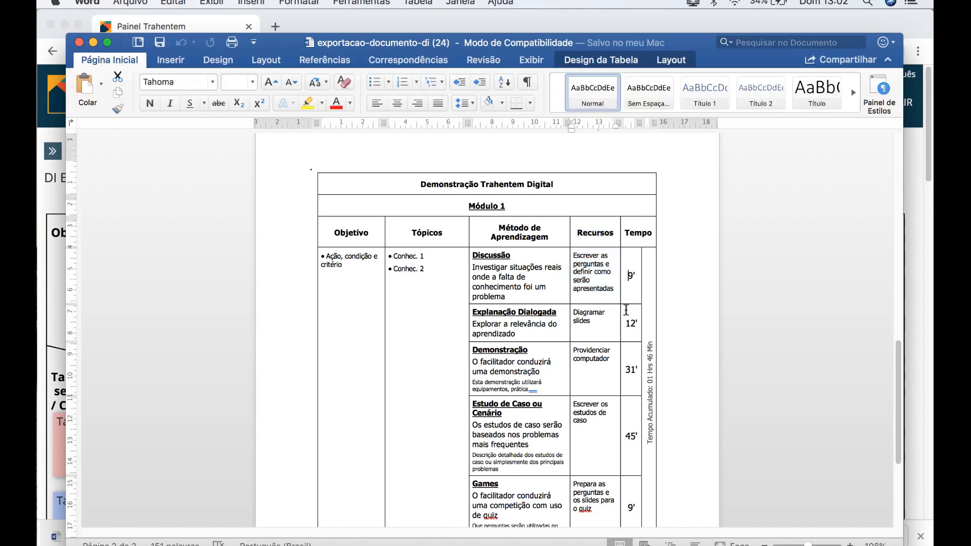
pyautogui.moveTo(626, 310); pyautogui.dragTo(625, 352)
pyautogui.moveTo(625, 397); pyautogui.dragTo(627, 435)
pyautogui.scroll(-1, 680, 355)
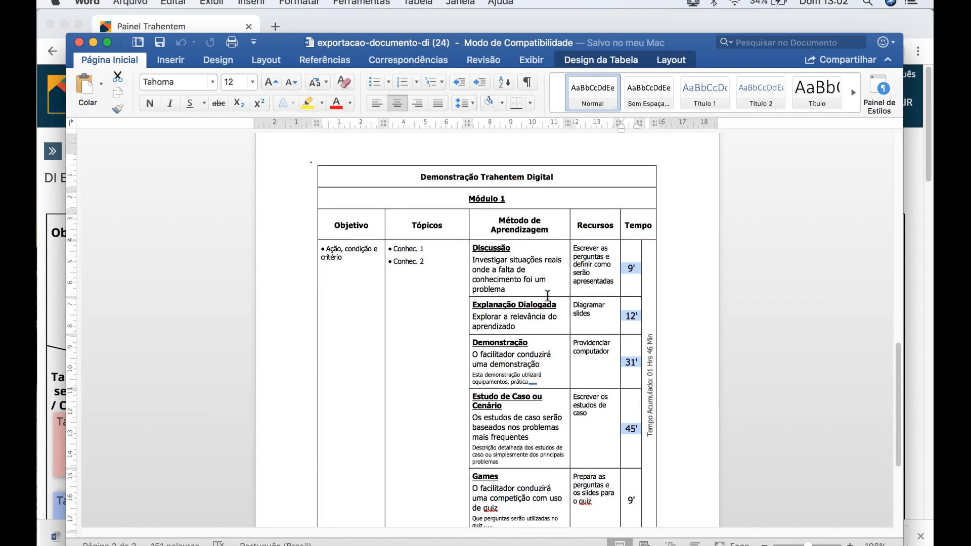
pyautogui.click(78, 42)
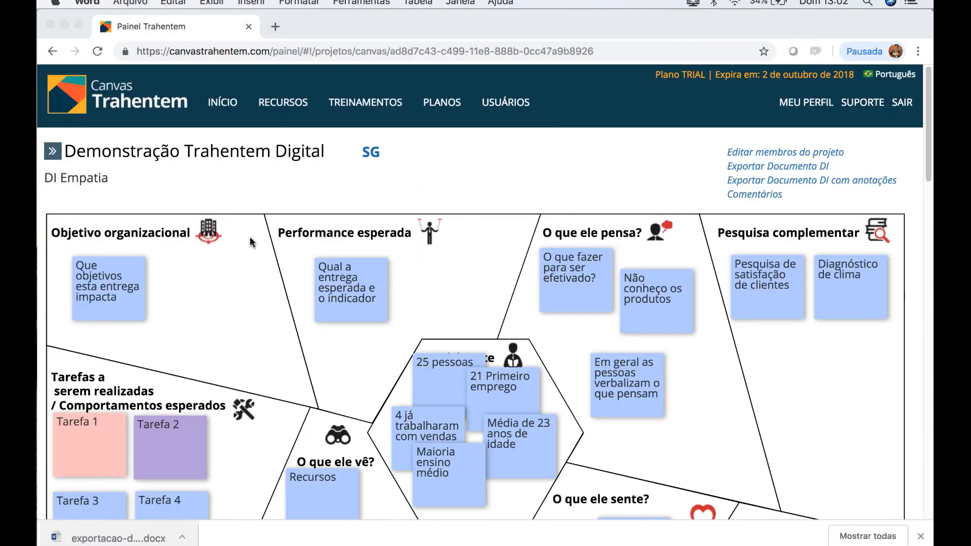
pyautogui.scroll(-5, 672, 292)
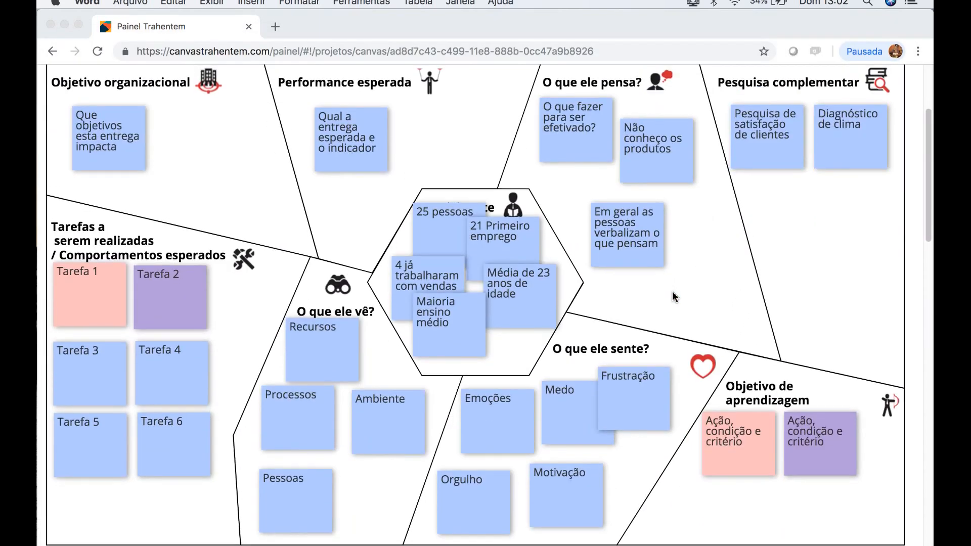
pyautogui.scroll(-1, 673, 297)
pyautogui.scroll(-2, 673, 297)
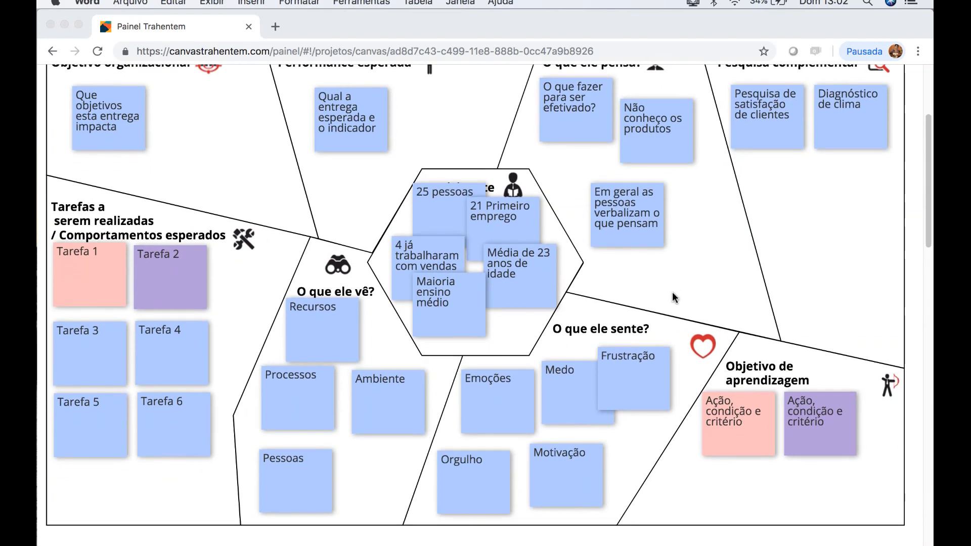